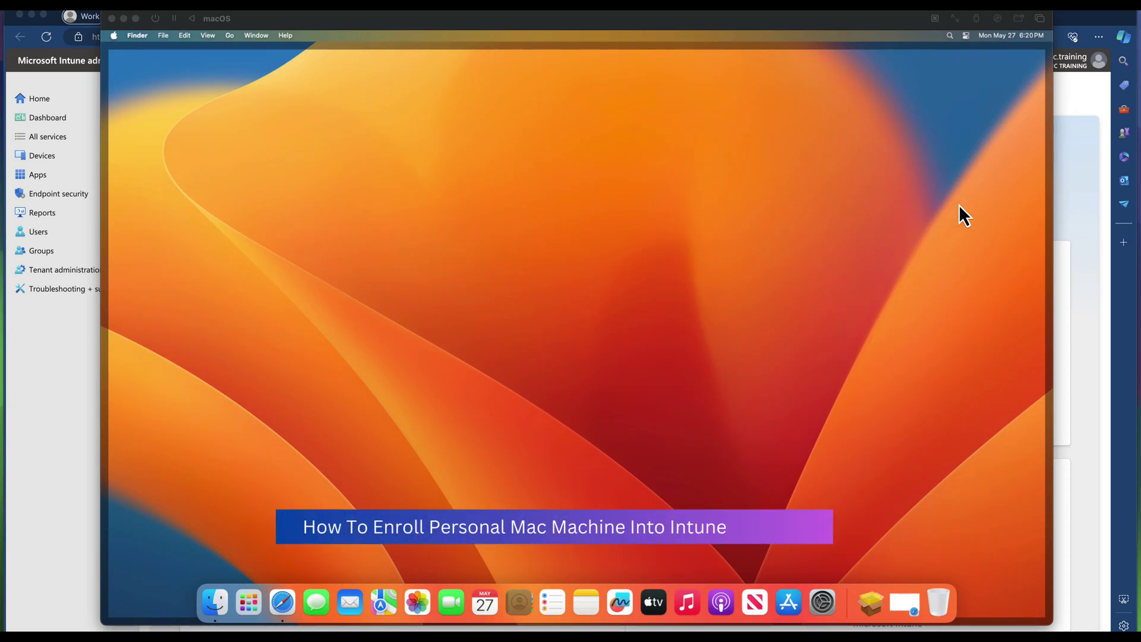
In Intune, go from Devices to macOS, which lists no devices, then open macOS enrollment.
{"action": "left_click", "coordinate": [935, 217]}
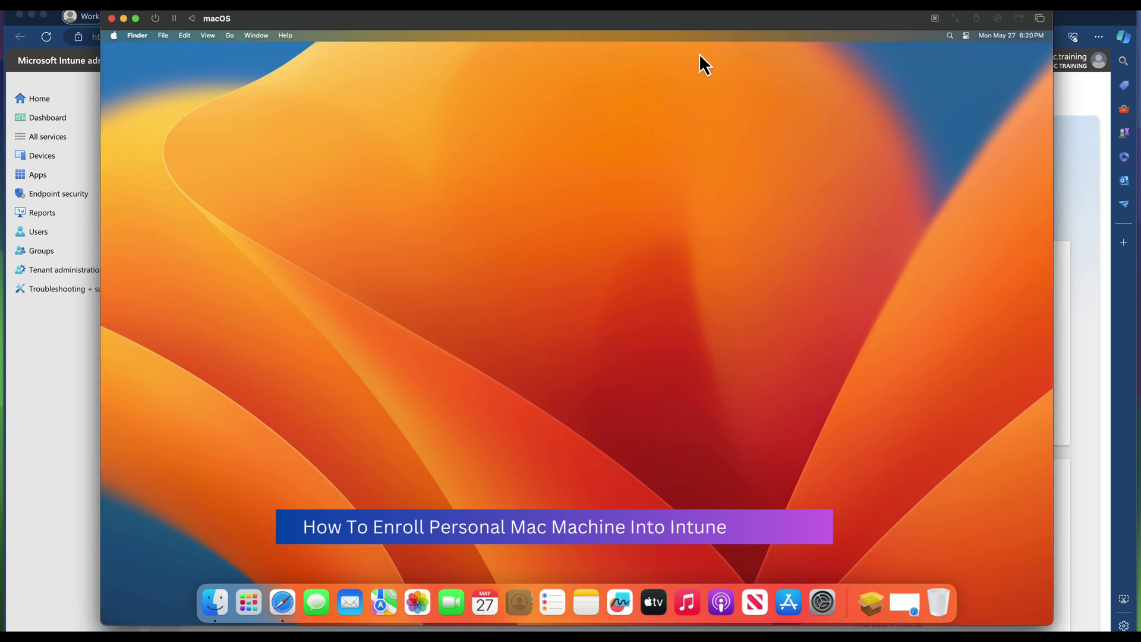
{"action": "left_click_drag", "start_coordinate": [703, 23], "coordinate": [700, 22]}
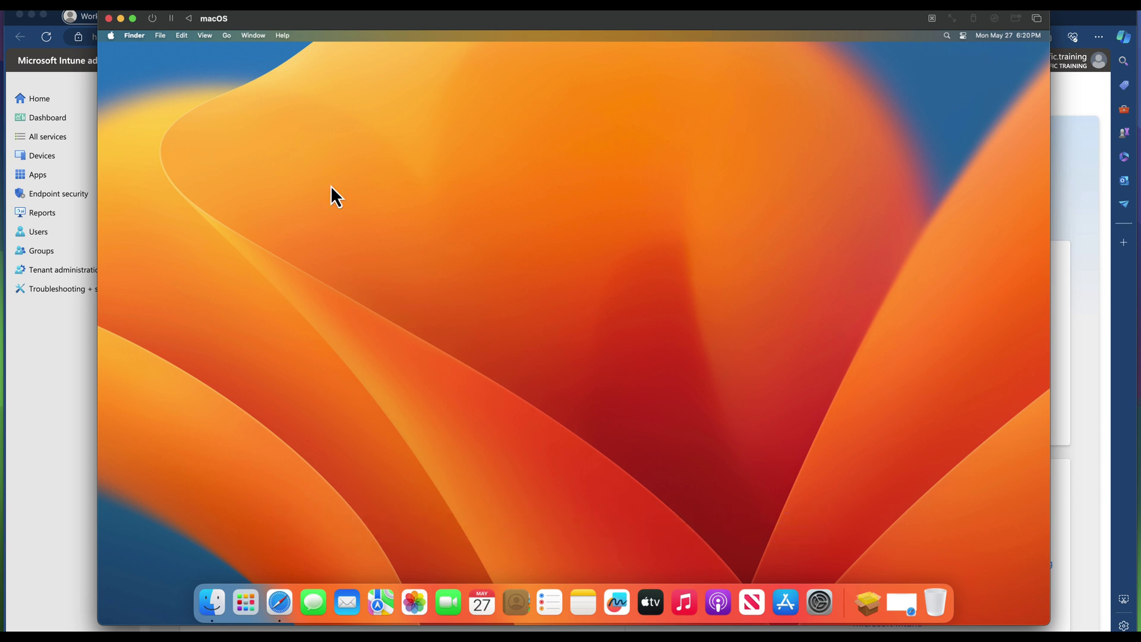
{"action": "left_click", "coordinate": [58, 341]}
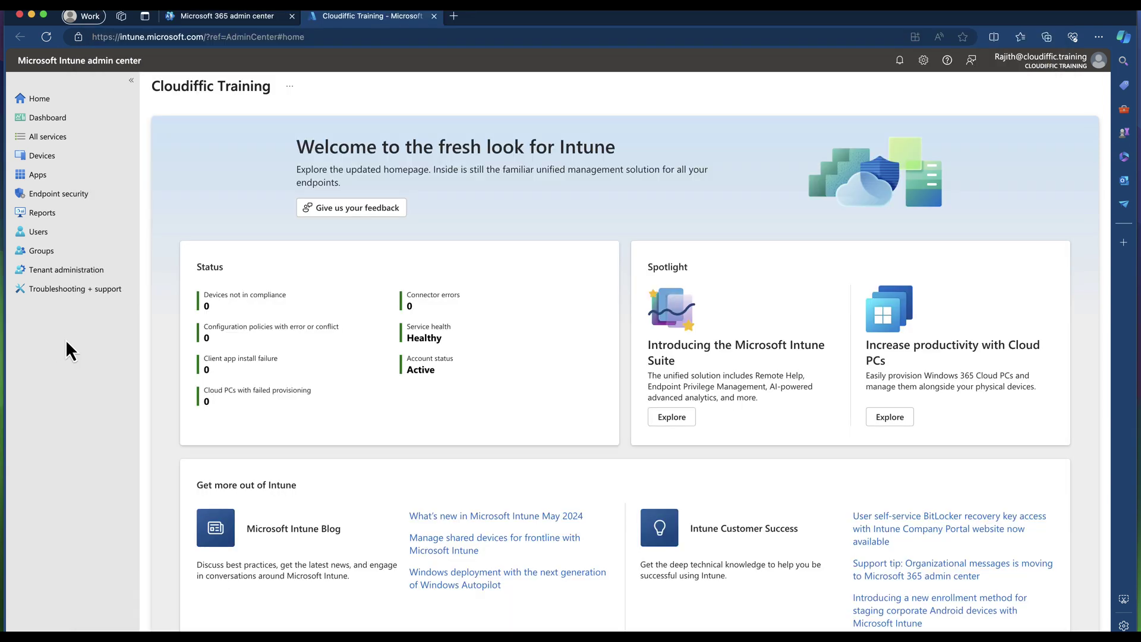
{"action": "left_click", "coordinate": [354, 37]}
{"action": "left_click", "coordinate": [81, 159]}
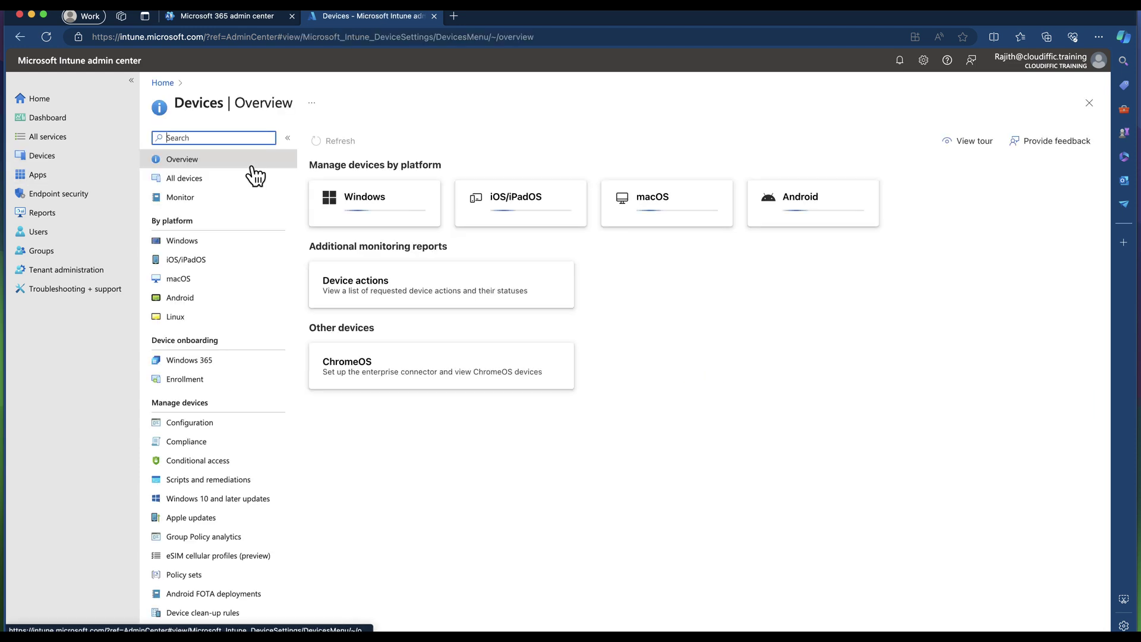
{"action": "left_click", "coordinate": [185, 279]}
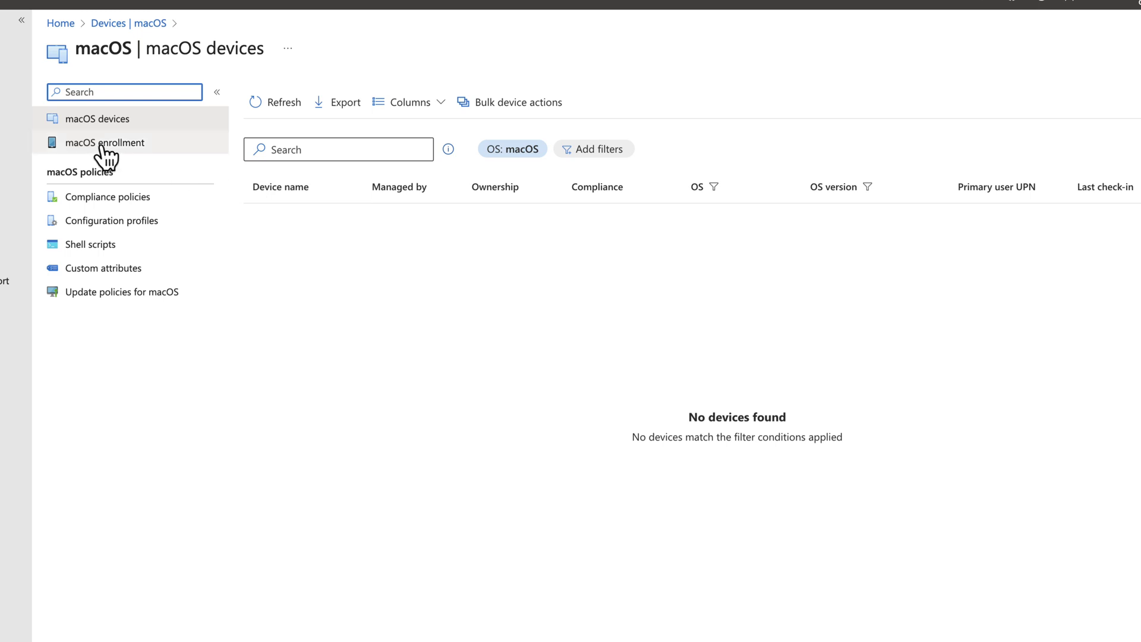
{"action": "left_click", "coordinate": [126, 146]}
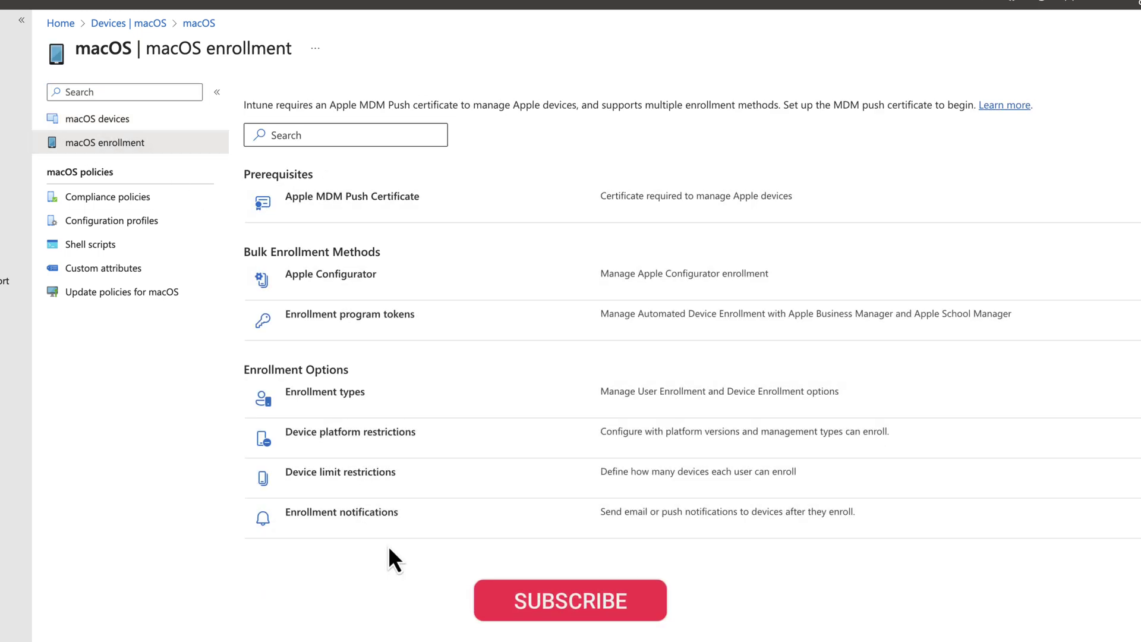
{"action": "left_click", "coordinate": [365, 198]}
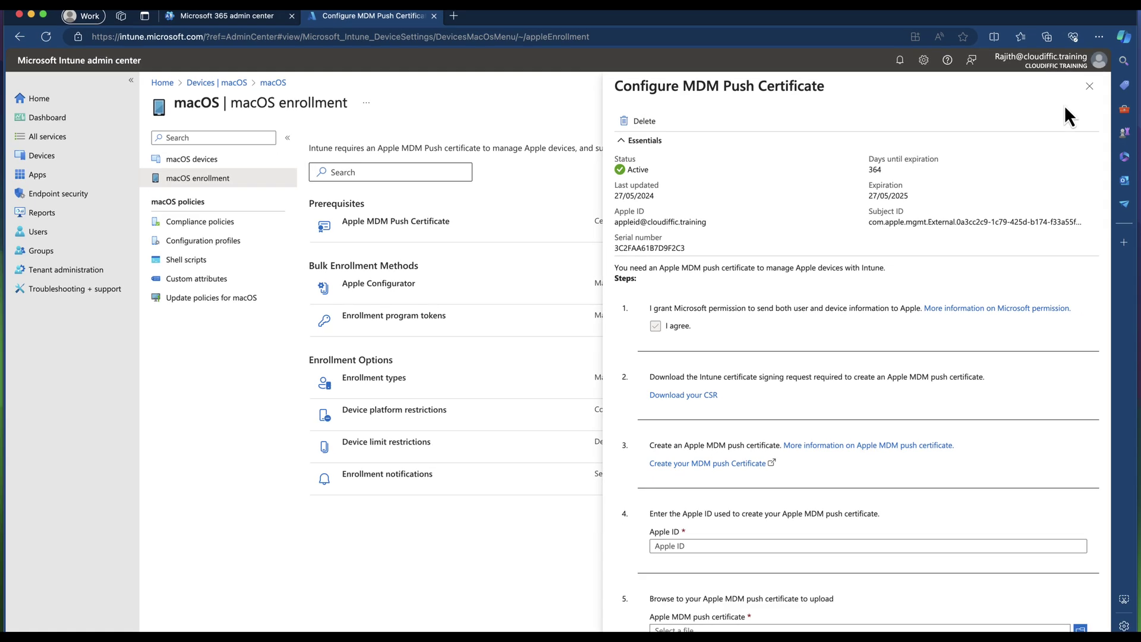
{"action": "left_click", "coordinate": [1089, 86]}
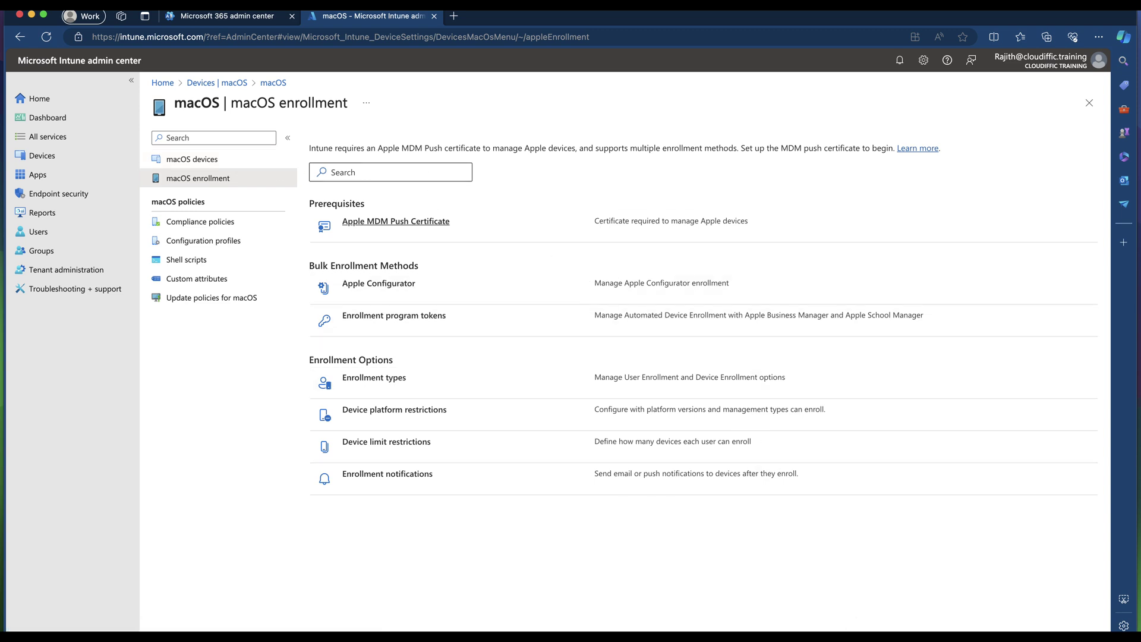
On the Mac, load aka.ms/enrollmymac in a new Safari window to download the enrollment file.
{"action": "key", "text": "super+Tab"}
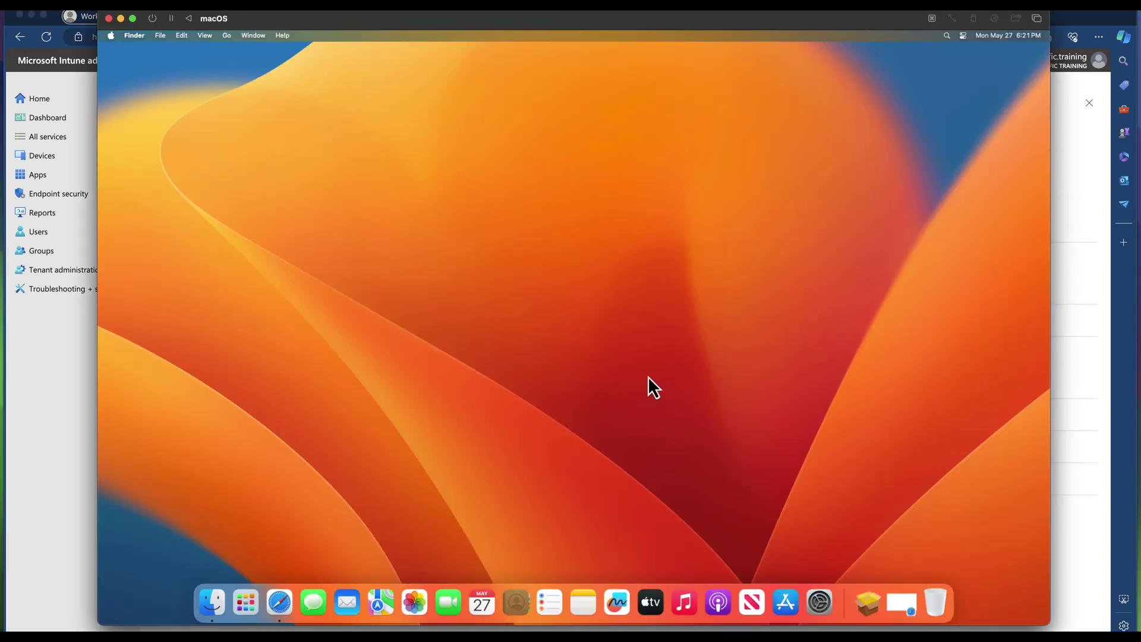
{"action": "left_click", "coordinate": [901, 601]}
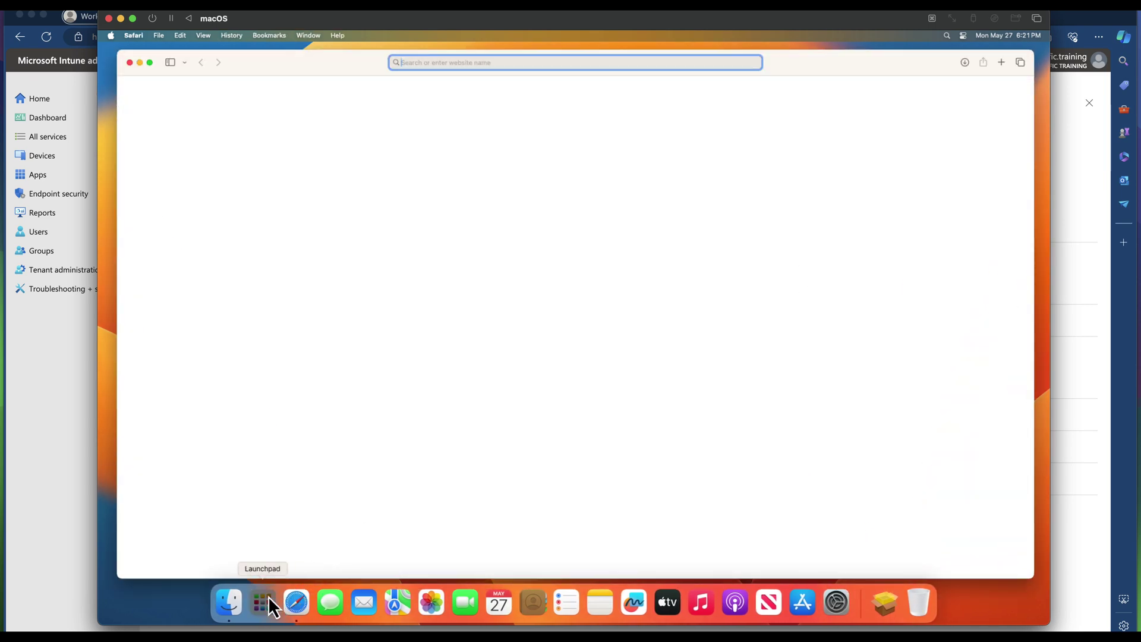
{"action": "left_click", "coordinate": [269, 597]}
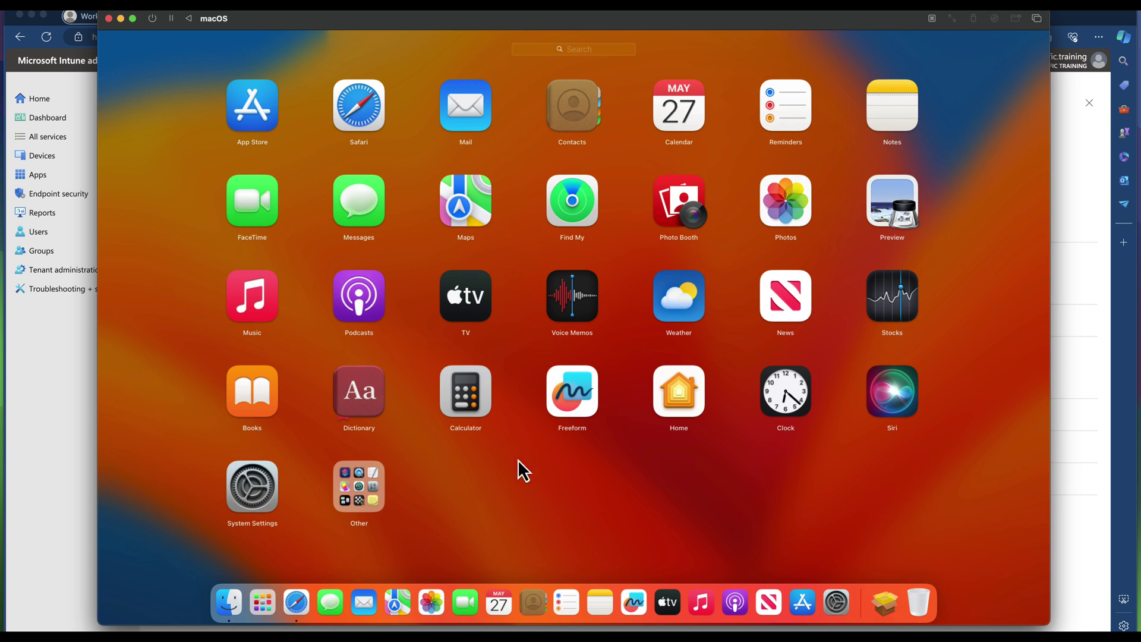
{"action": "left_click", "coordinate": [308, 600]}
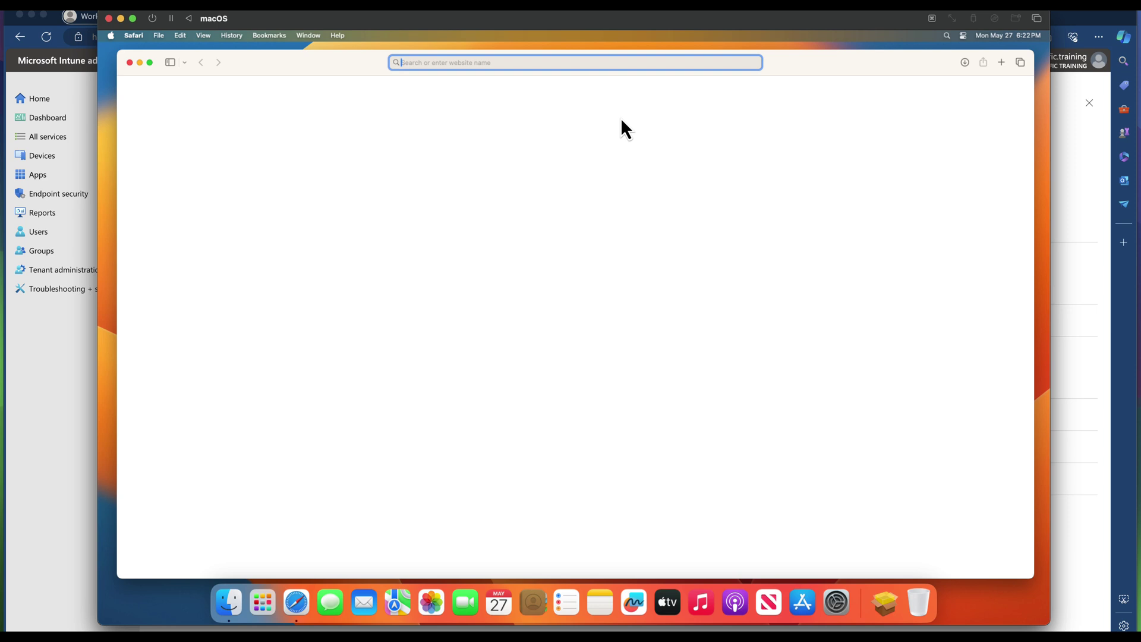
{"action": "type", "text": "http://aka.ms/enrollmymac"}
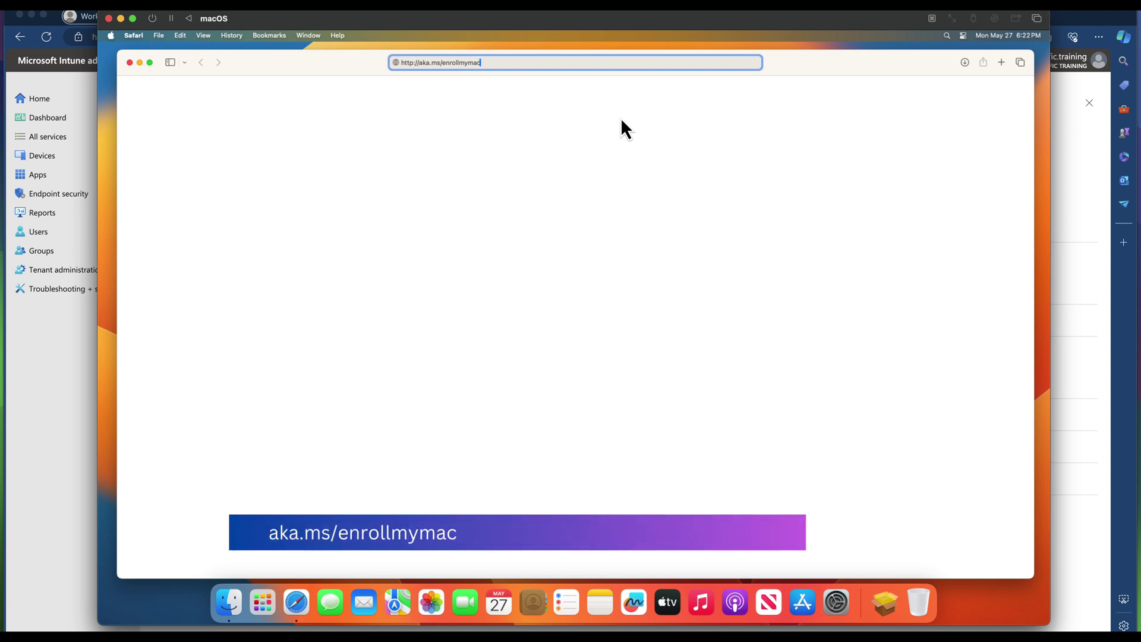
{"action": "key", "text": "Return"}
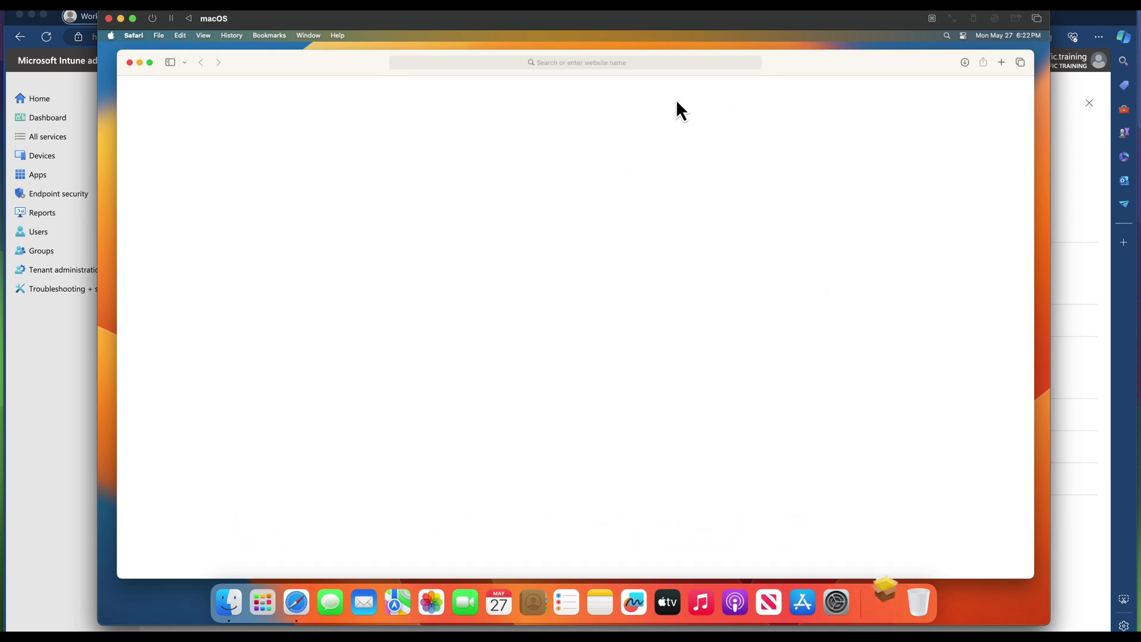
Show CompanyPortal-Installer.pkg in Finder's Downloads folder and close Safari.
{"action": "left_click", "coordinate": [882, 596]}
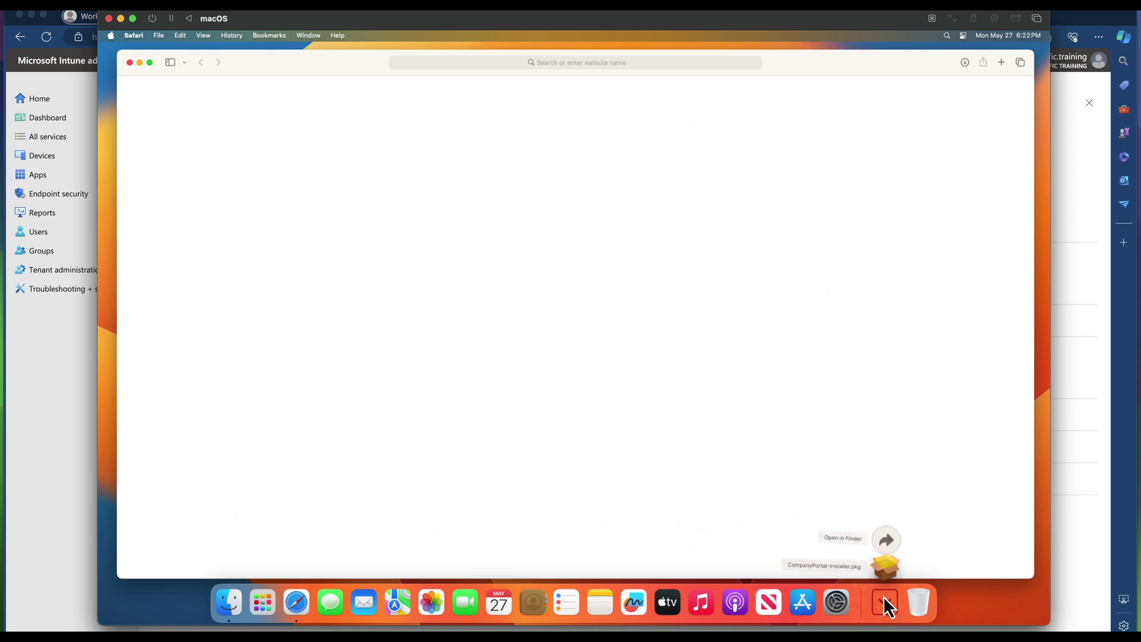
{"action": "left_click", "coordinate": [886, 530]}
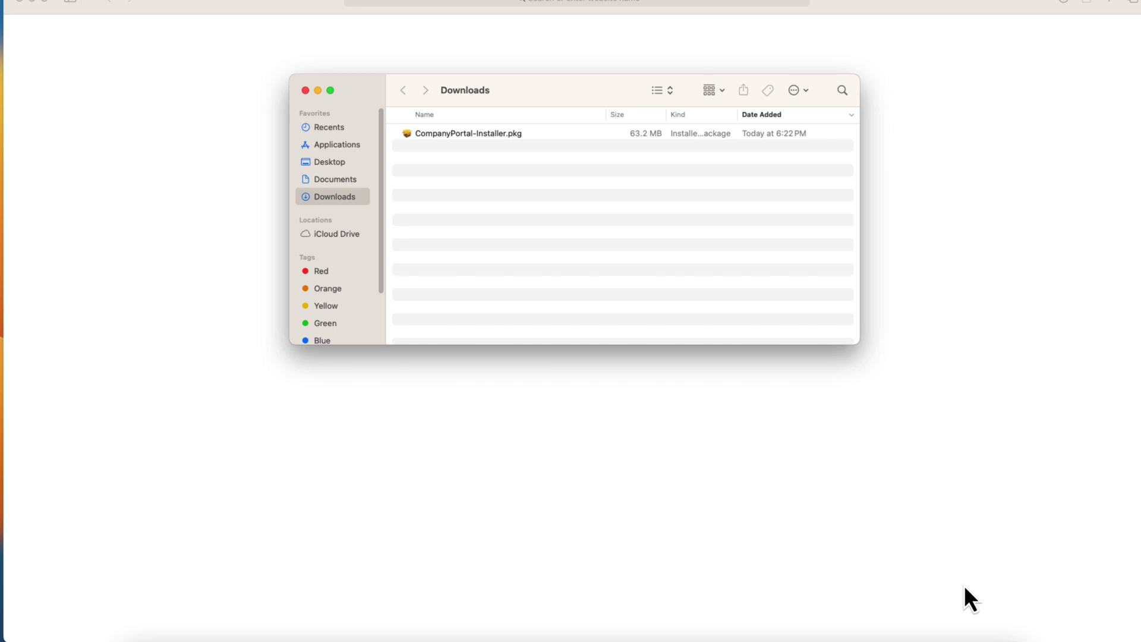
{"action": "left_click", "coordinate": [449, 140]}
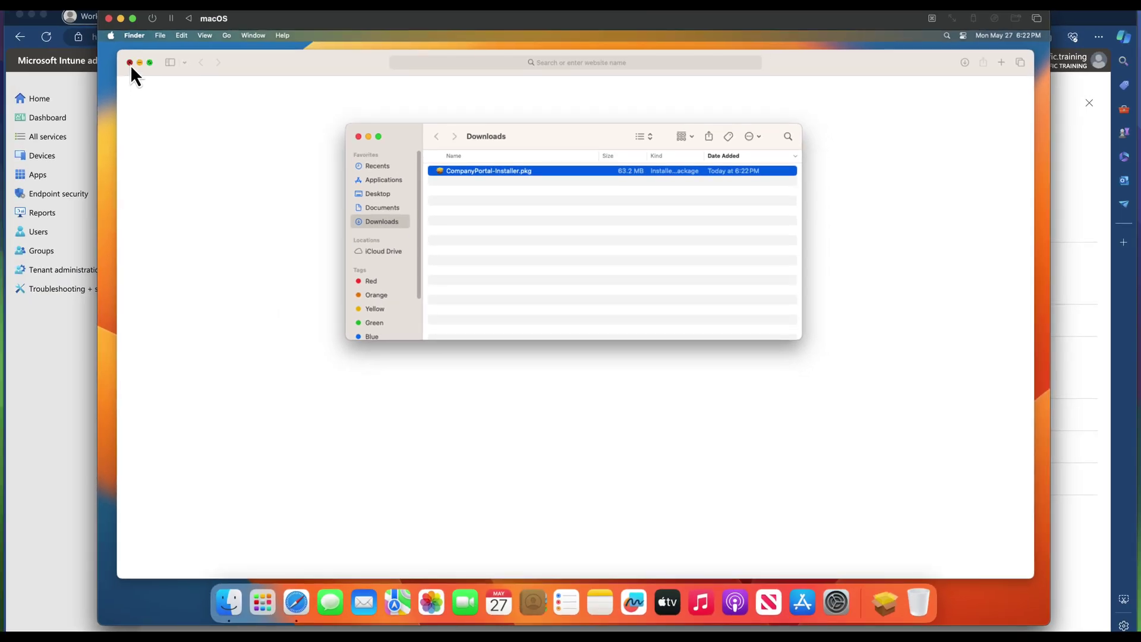
{"action": "left_click", "coordinate": [130, 63]}
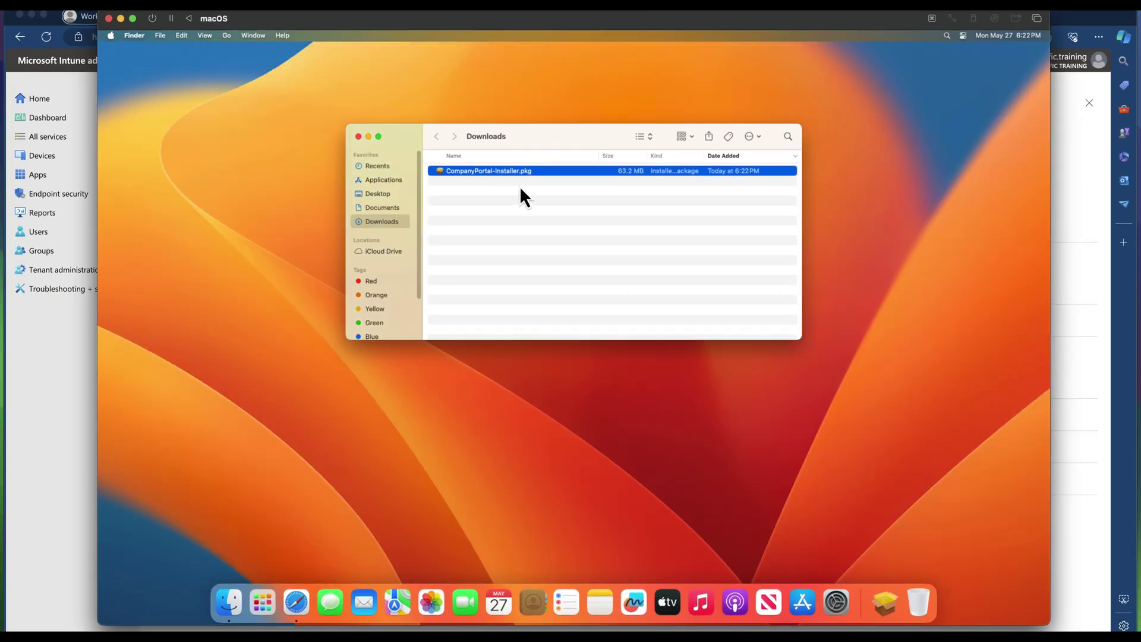
Install Intune Company Portal from the .pkg using the admin password, then move the installer to the Trash.
{"action": "double_click", "coordinate": [480, 171]}
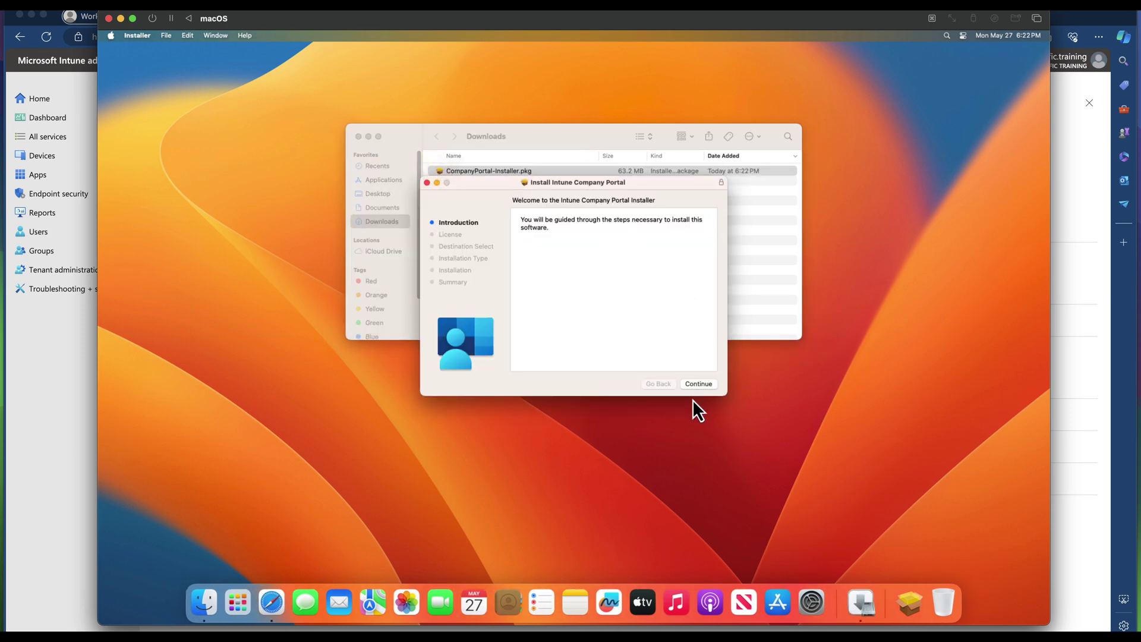
{"action": "left_click", "coordinate": [698, 386]}
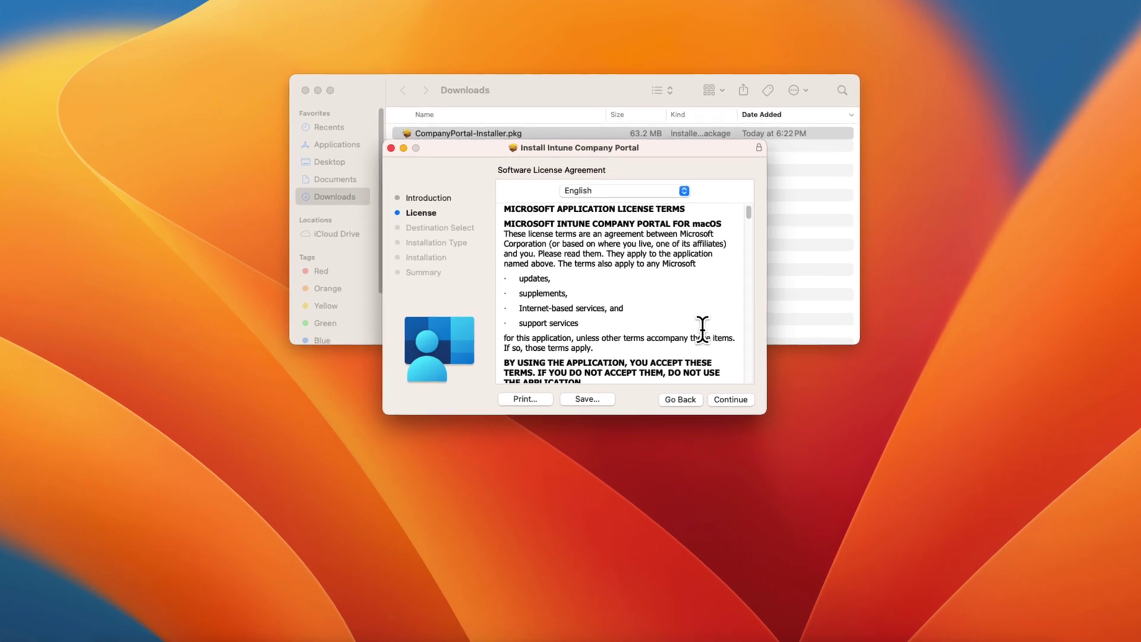
{"action": "left_click", "coordinate": [730, 399]}
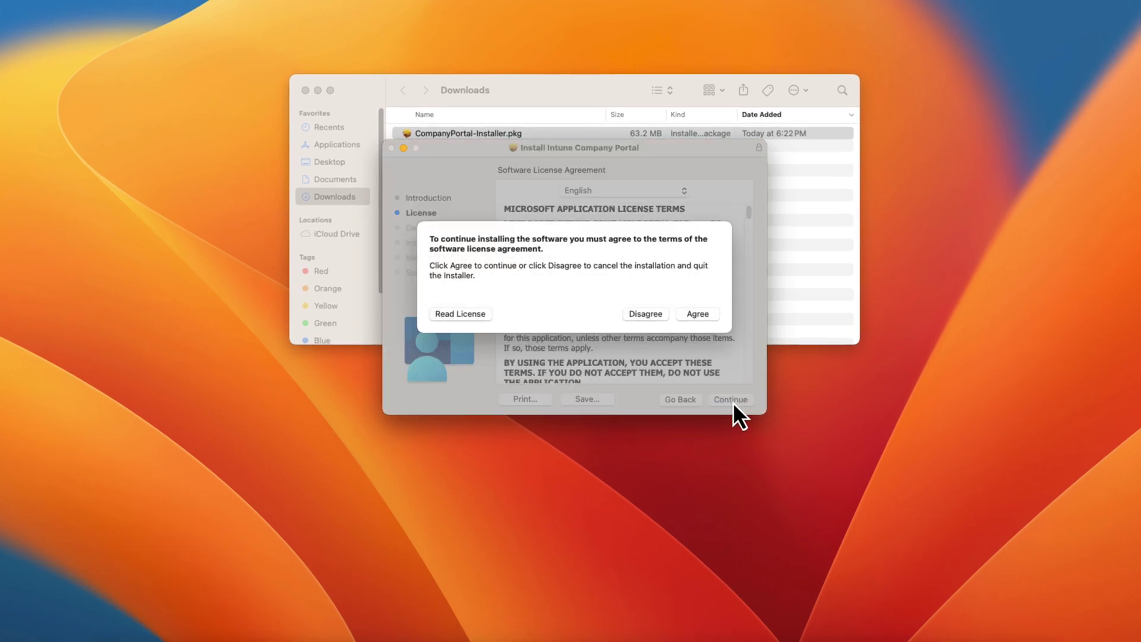
{"action": "left_click", "coordinate": [700, 316]}
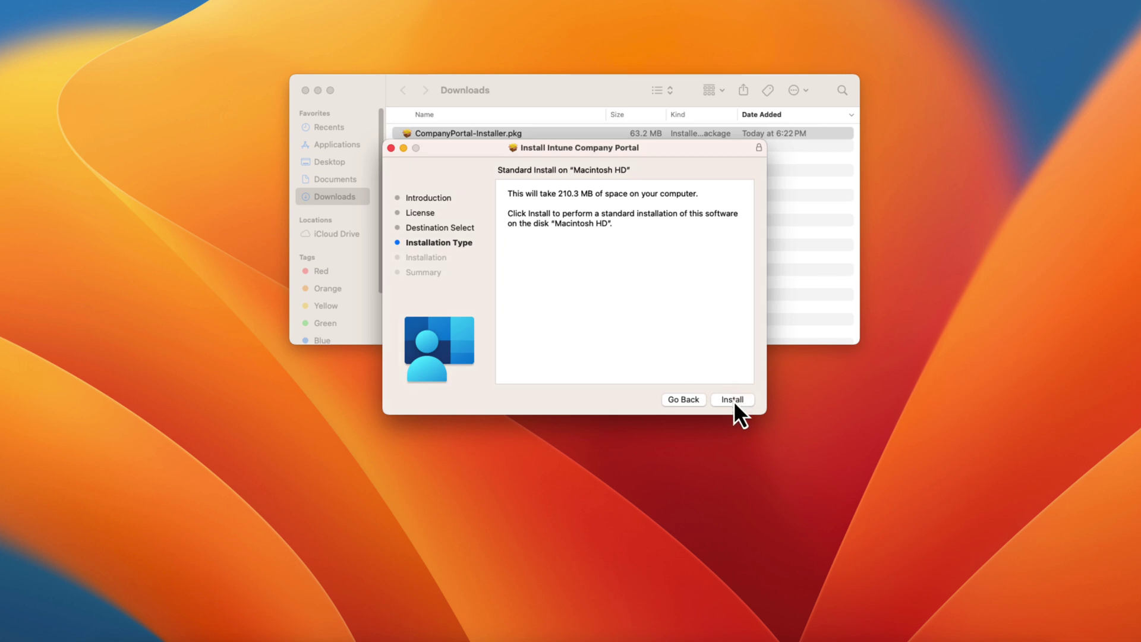
{"action": "left_click", "coordinate": [732, 399]}
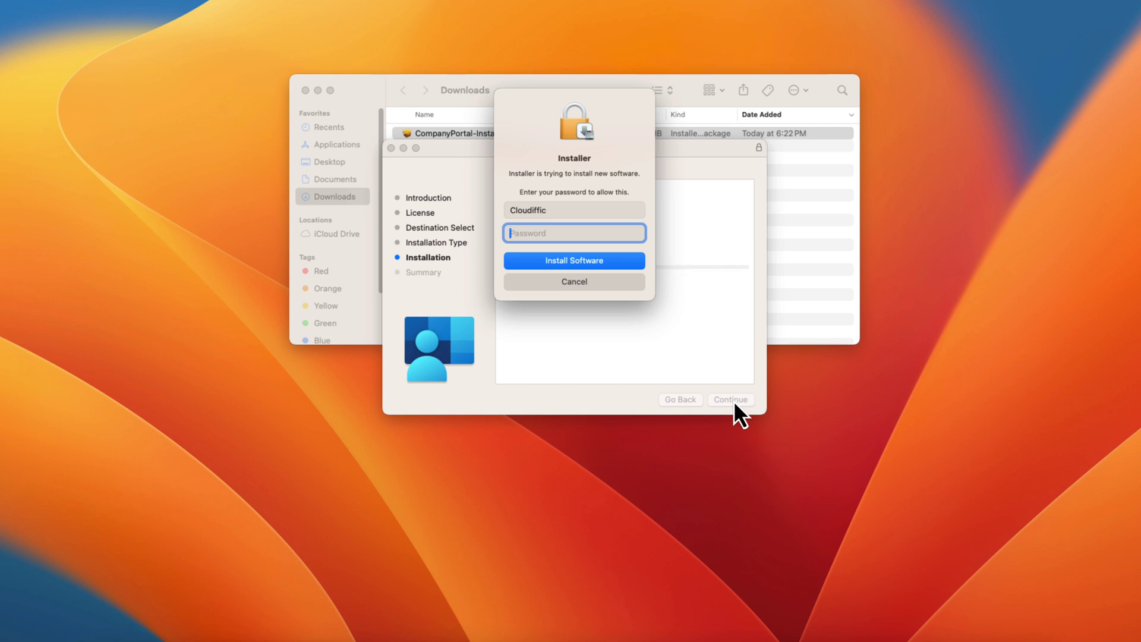
{"action": "type", "text": "****"}
{"action": "key", "text": "Return"}
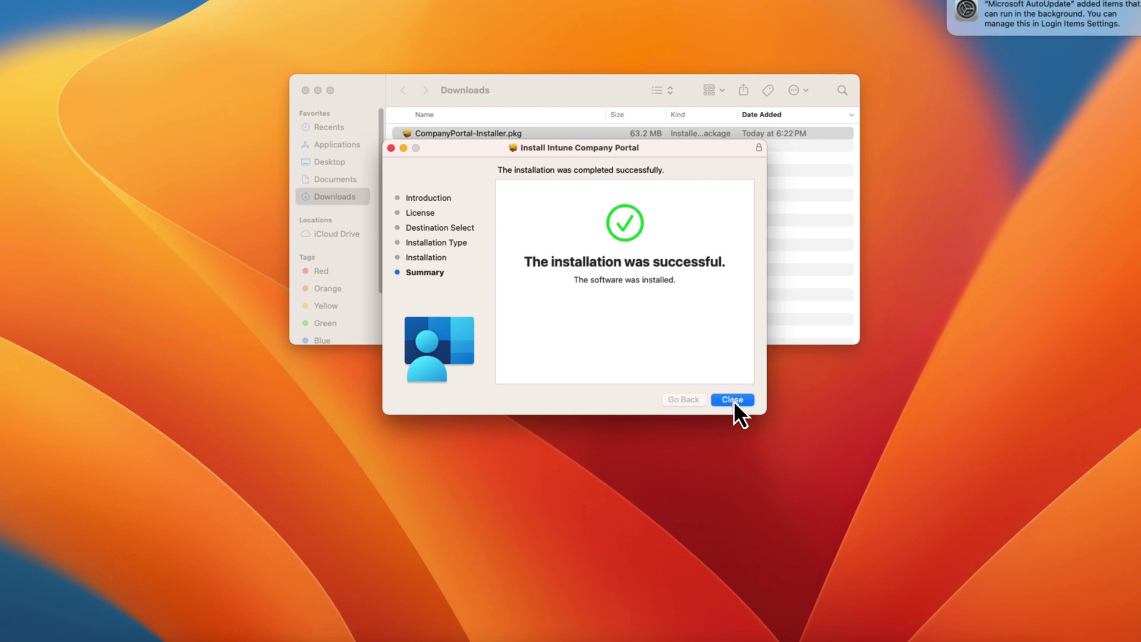
{"action": "left_click", "coordinate": [732, 402]}
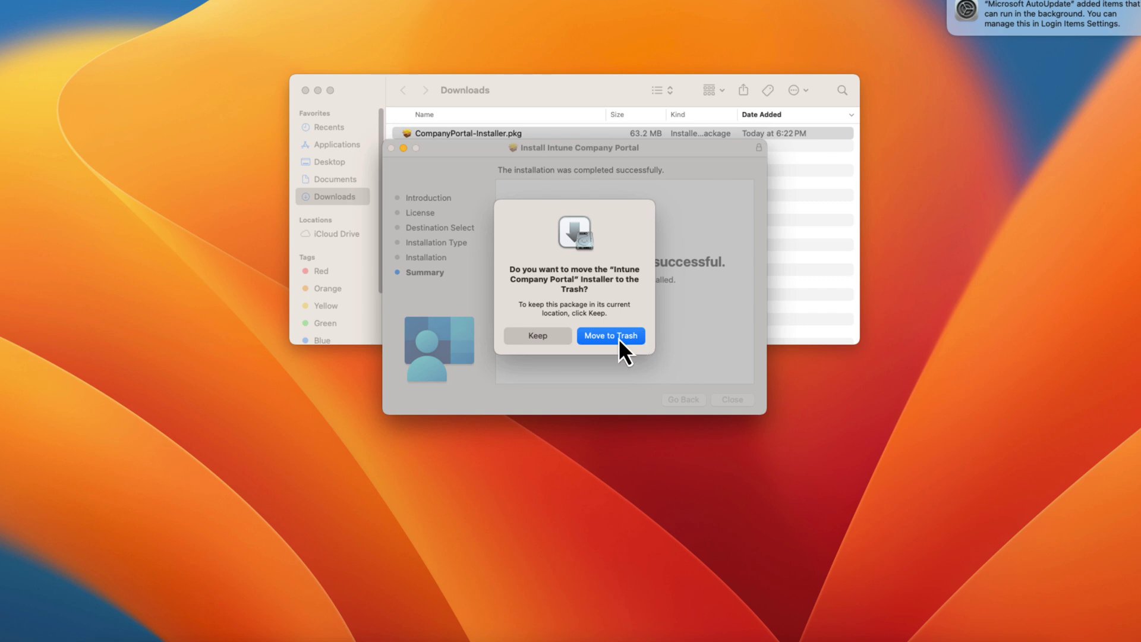
{"action": "left_click", "coordinate": [618, 336]}
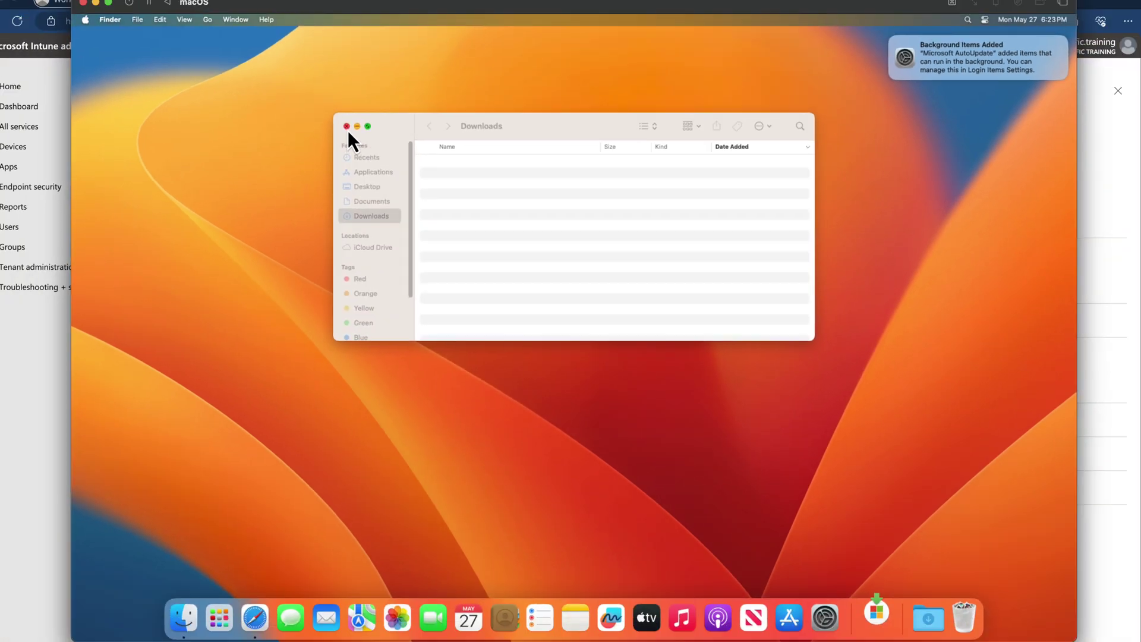
Update Microsoft AutoUpdate, dismiss the background-items notice, and close the AutoUpdate and Downloads windows.
{"action": "left_click", "coordinate": [347, 127]}
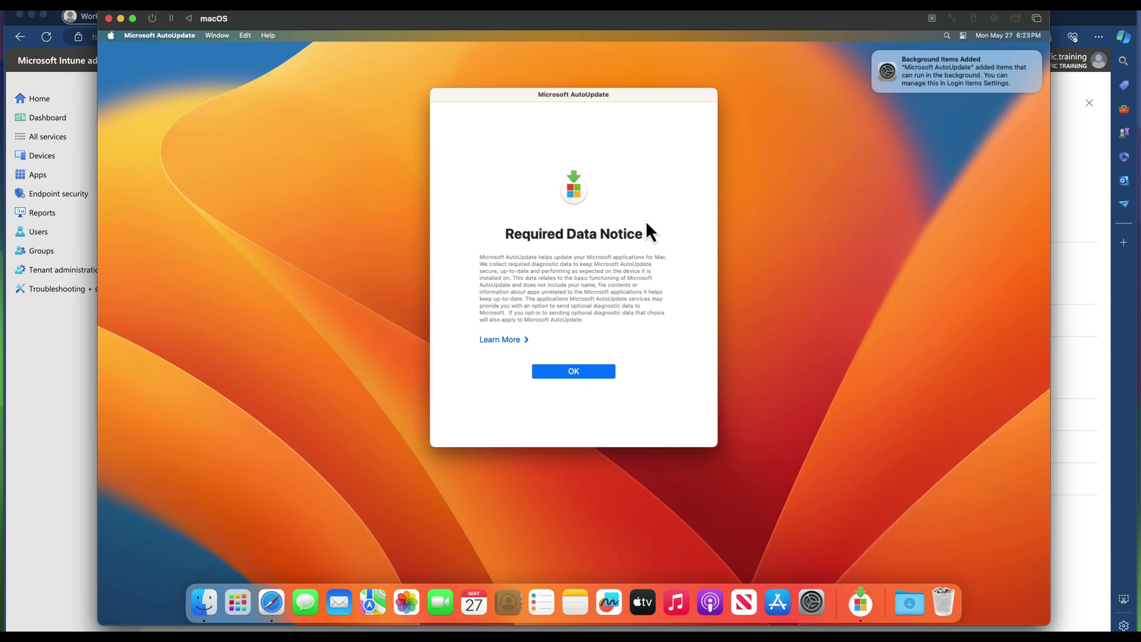
{"action": "left_click", "coordinate": [575, 372]}
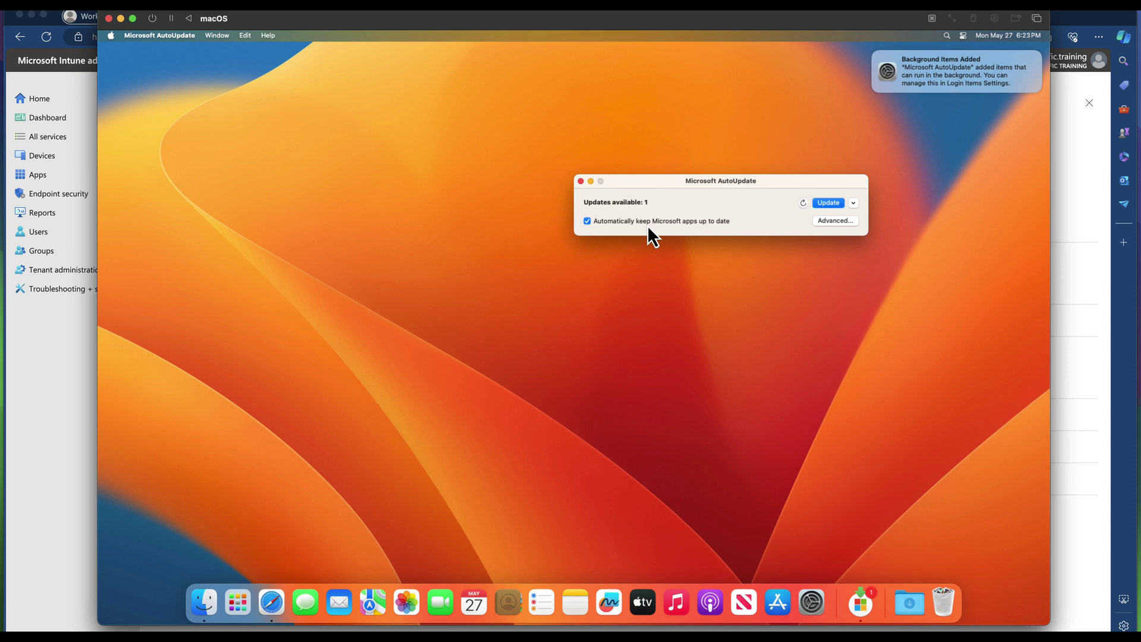
{"action": "left_click", "coordinate": [853, 203]}
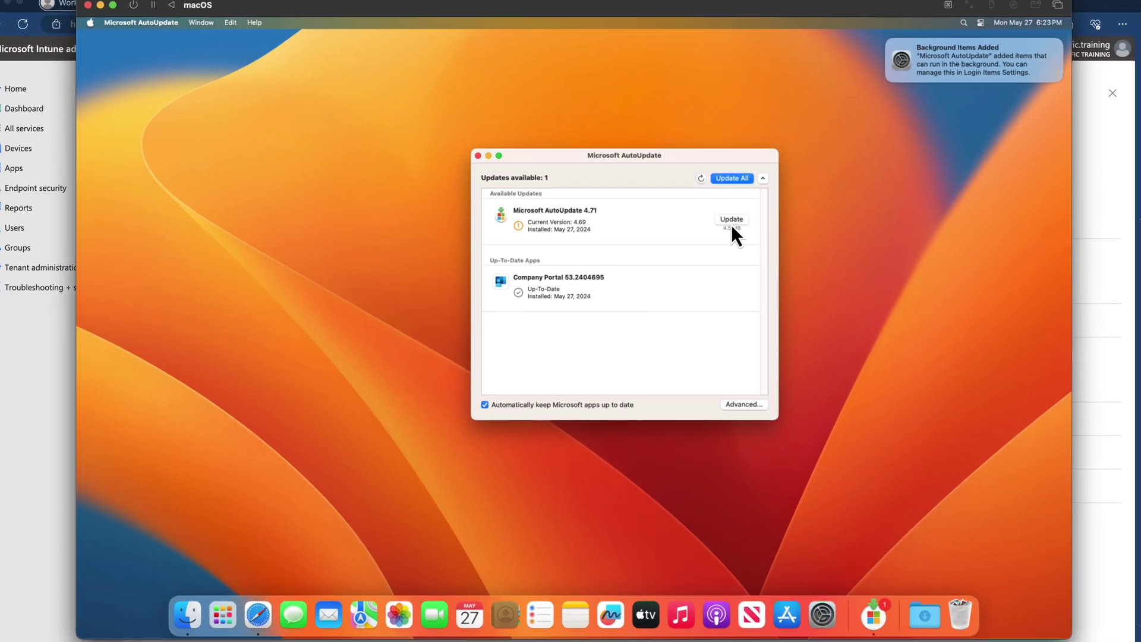
{"action": "left_click", "coordinate": [762, 200]}
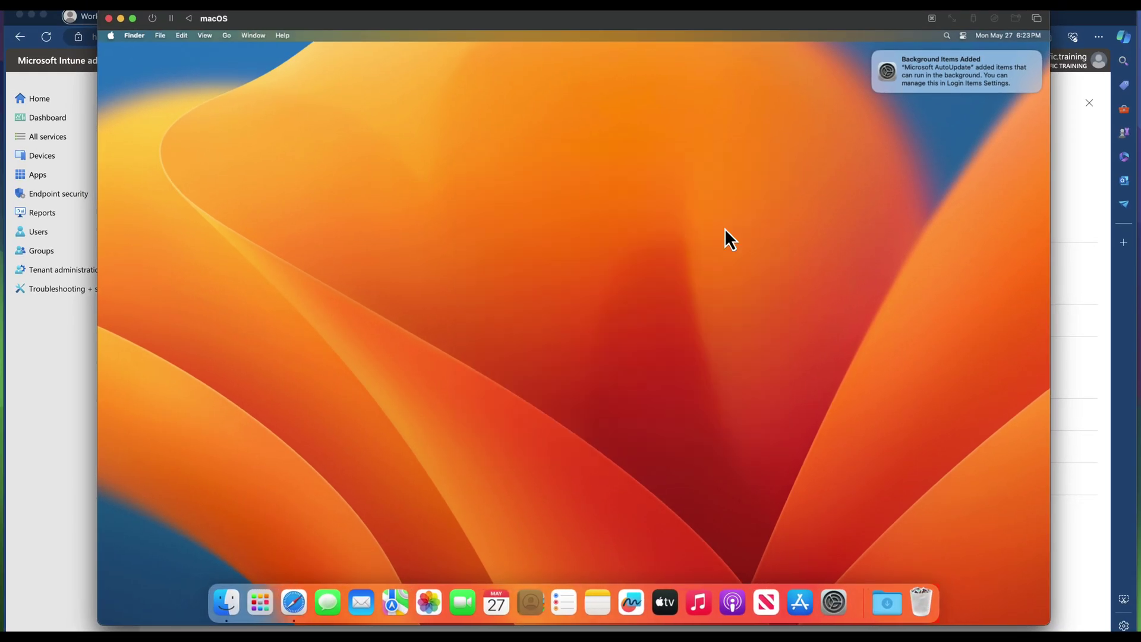
{"action": "mouse_move", "coordinate": [913, 70]}
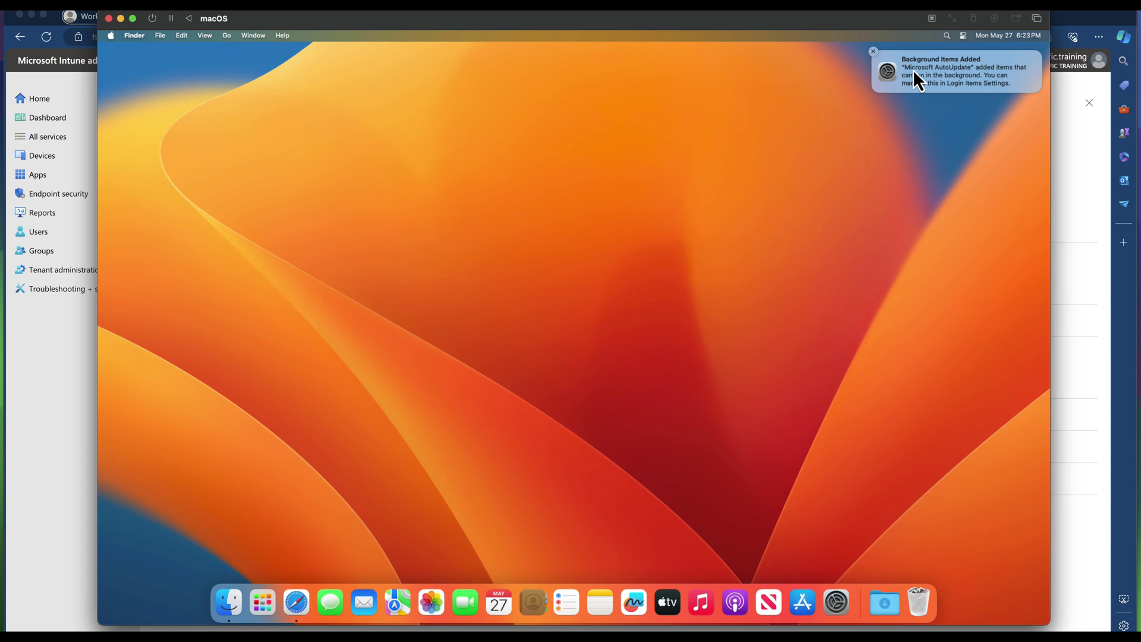
{"action": "left_click", "coordinate": [873, 52]}
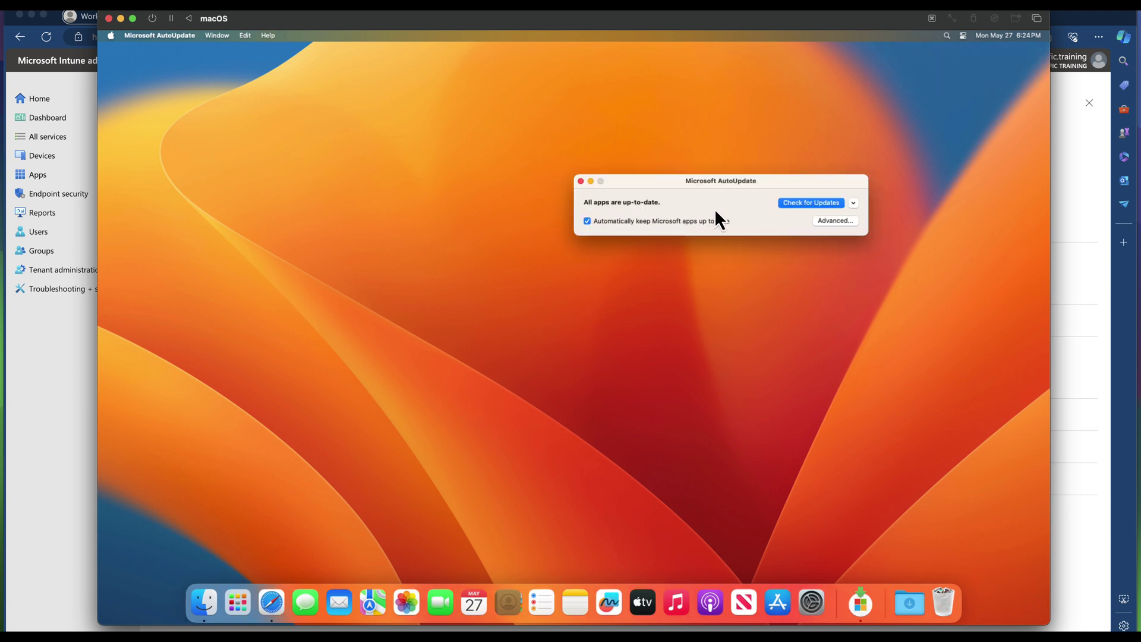
{"action": "left_click", "coordinate": [581, 182]}
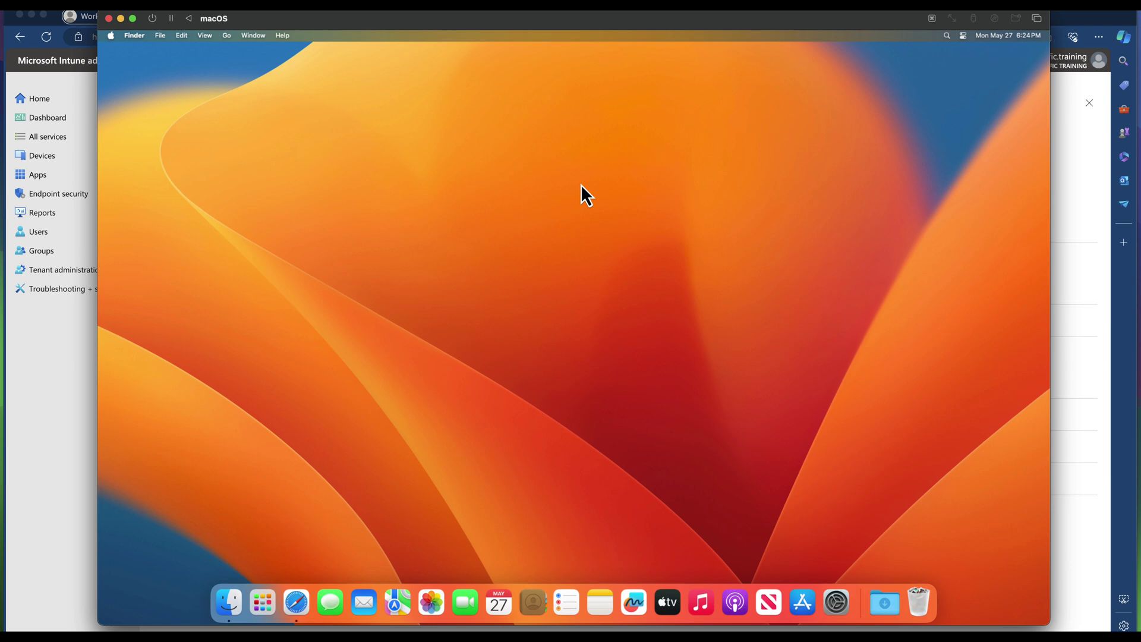
Launch Company Portal from Finder's Applications folder.
{"action": "left_click", "coordinate": [273, 604]}
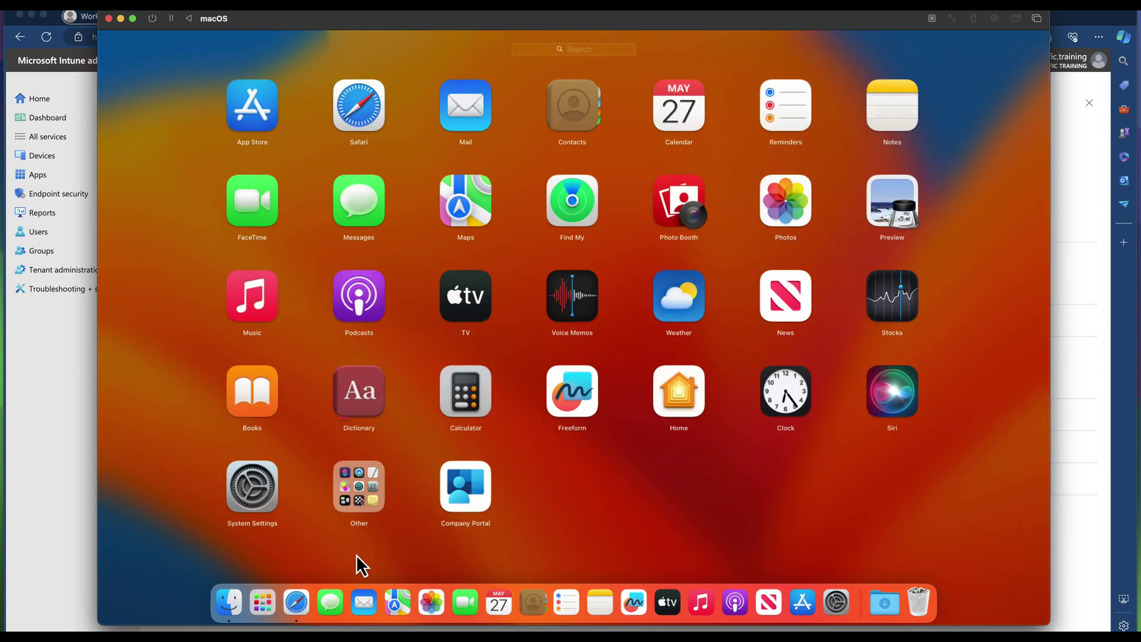
{"action": "left_click", "coordinate": [240, 604]}
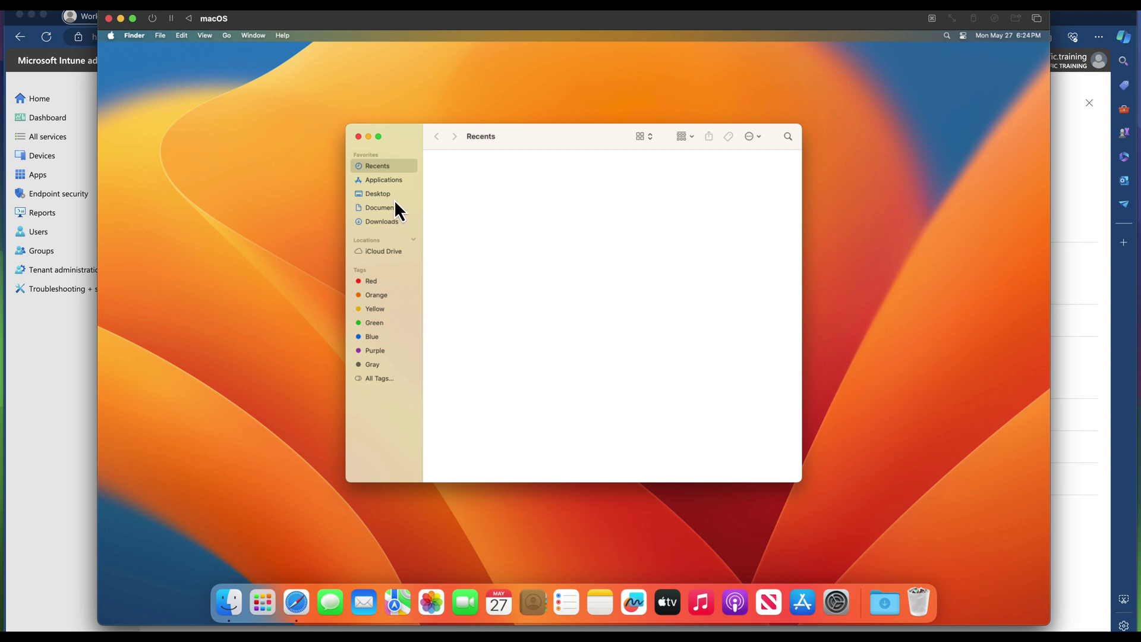
{"action": "left_click", "coordinate": [386, 181]}
{"action": "scroll", "coordinate": [522, 303], "scroll_direction": "down", "scroll_amount": 5}
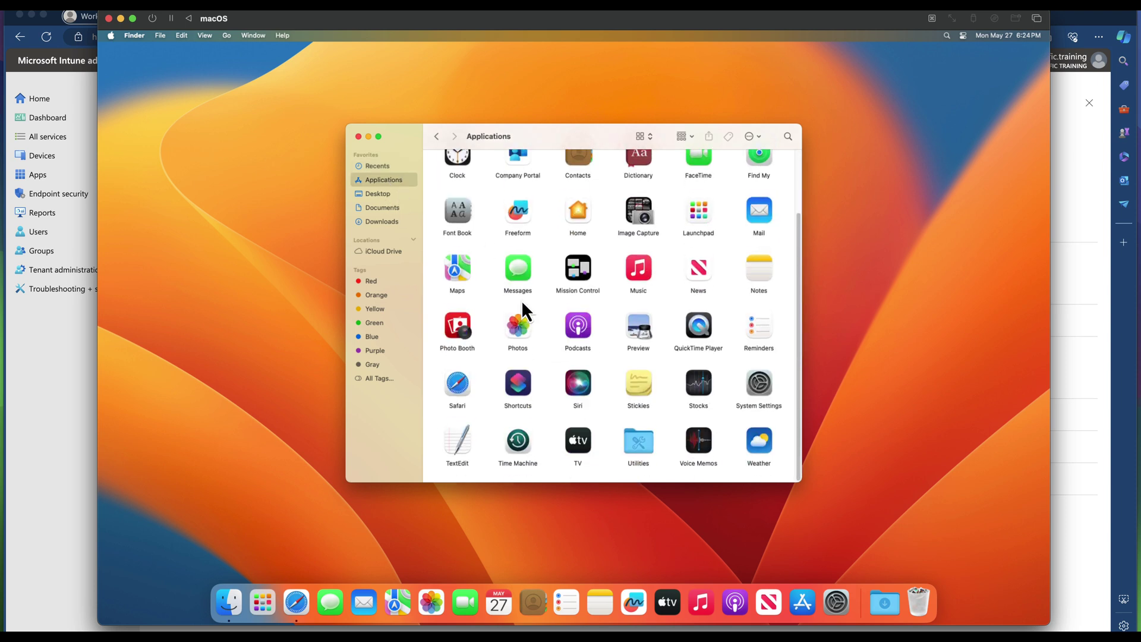
{"action": "scroll", "coordinate": [521, 301], "scroll_direction": "up", "scroll_amount": 5}
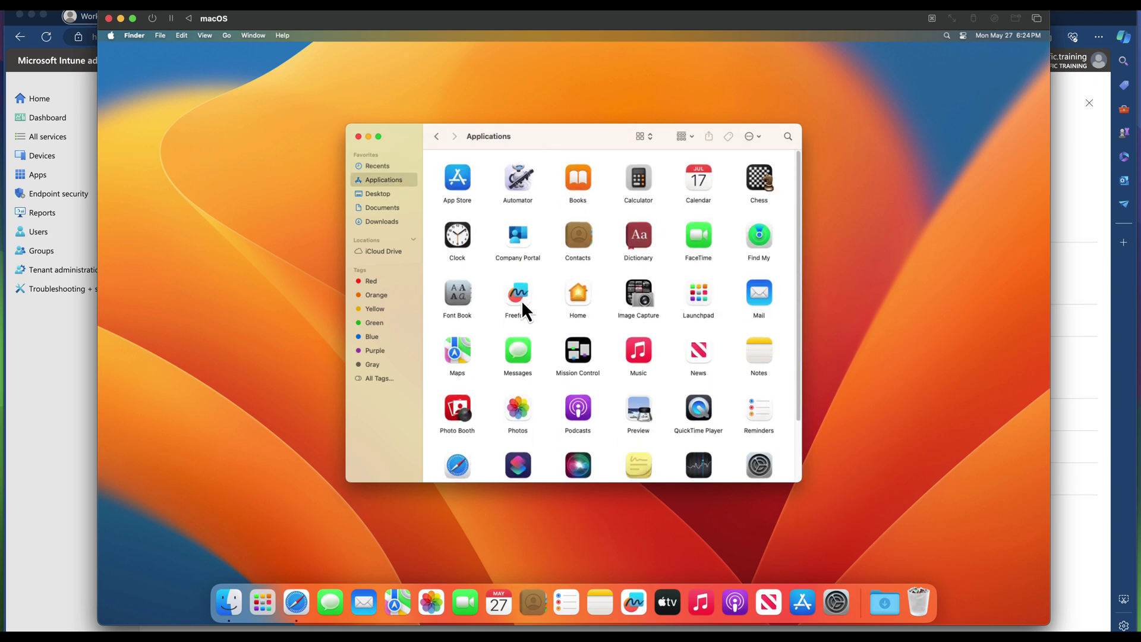
{"action": "left_click", "coordinate": [520, 259]}
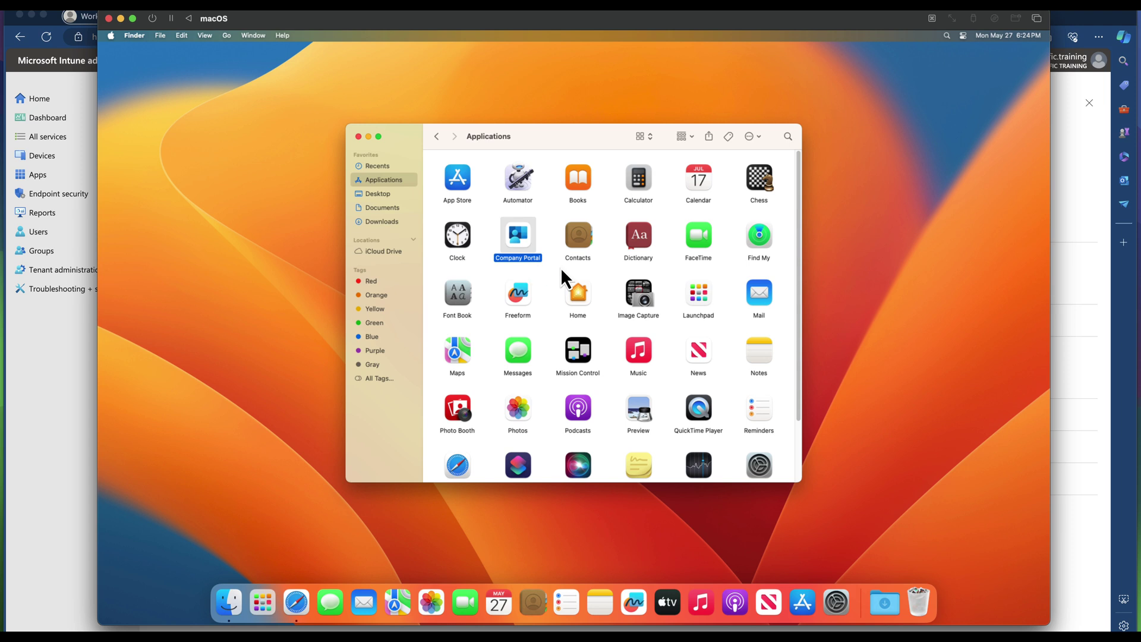
{"action": "double_click", "coordinate": [519, 240]}
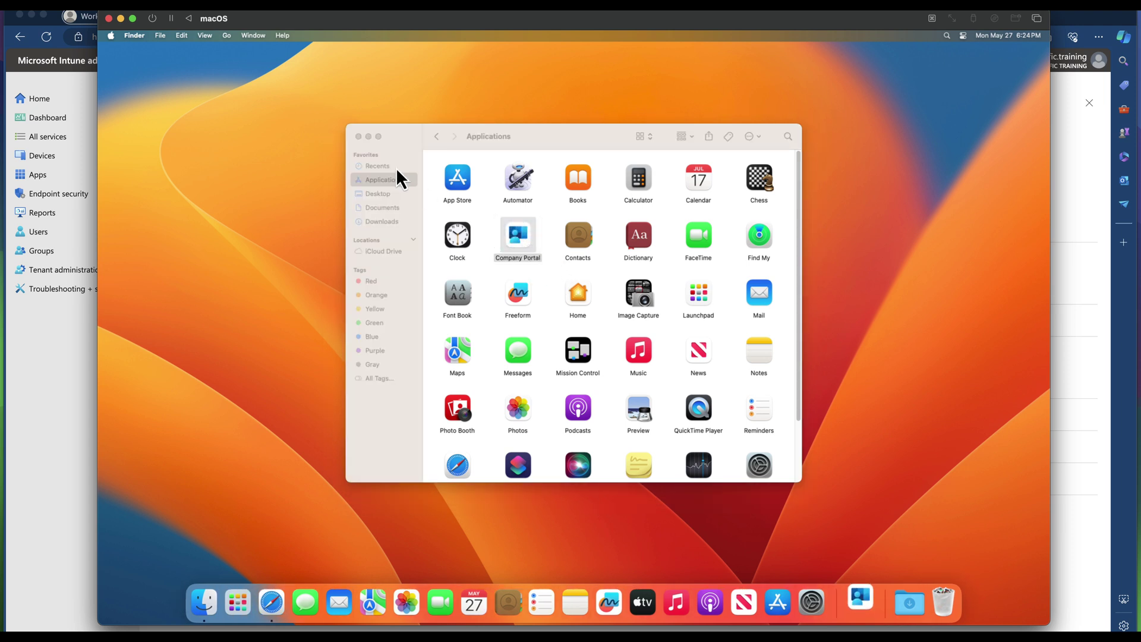
Sign in to Company Portal with the work e-mail address and its password.
{"action": "left_click", "coordinate": [357, 136]}
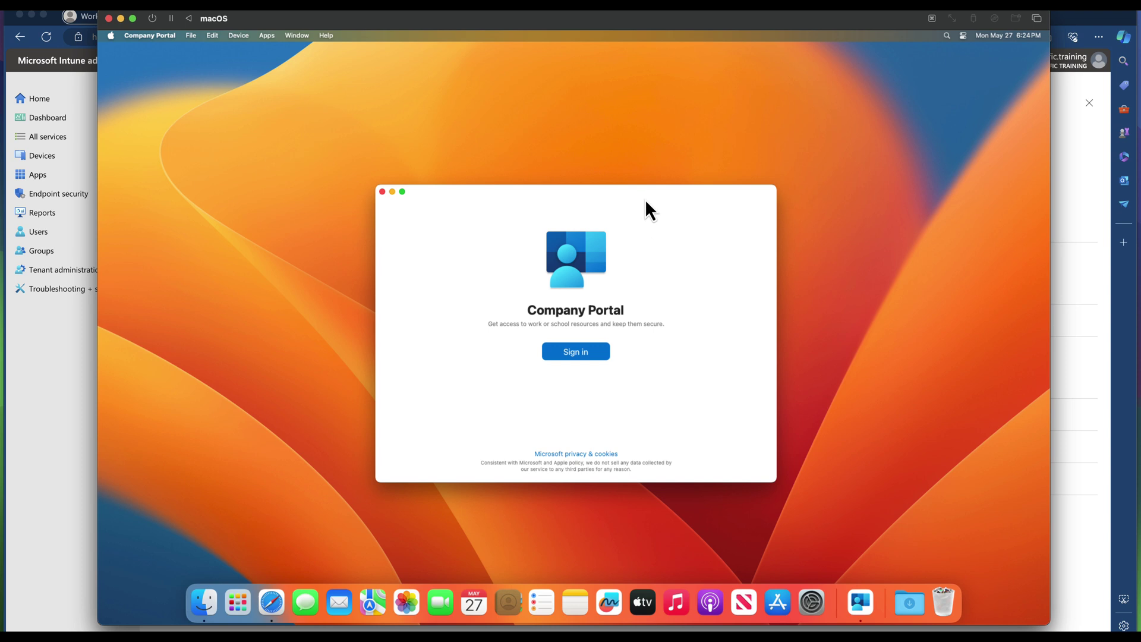
{"action": "left_click_drag", "start_coordinate": [647, 204], "coordinate": [626, 161]}
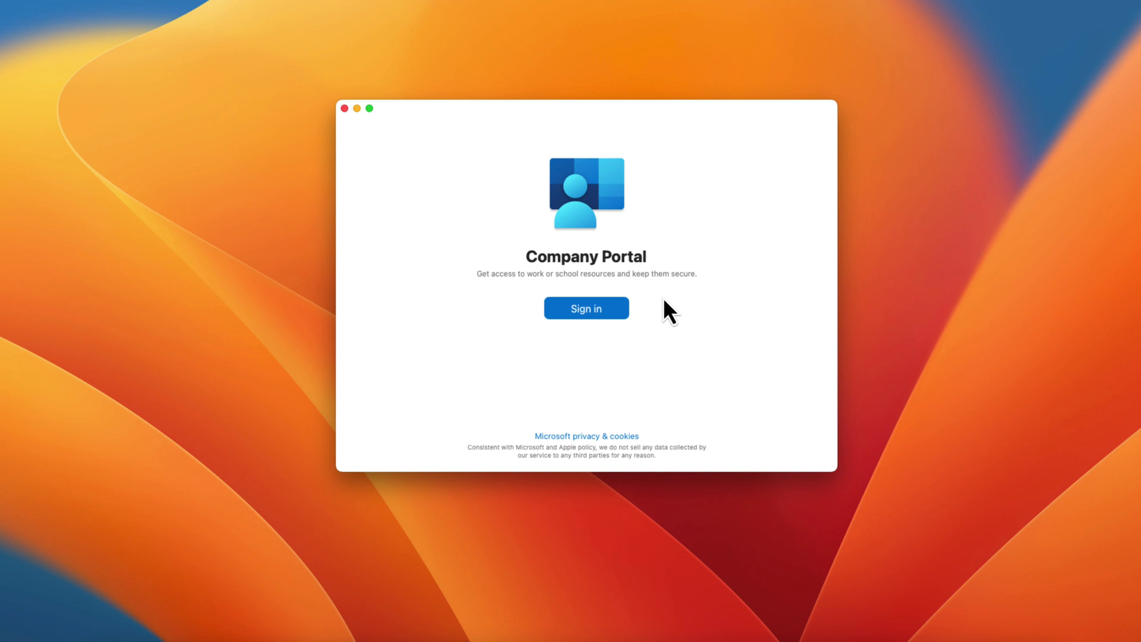
{"action": "left_click", "coordinate": [595, 313]}
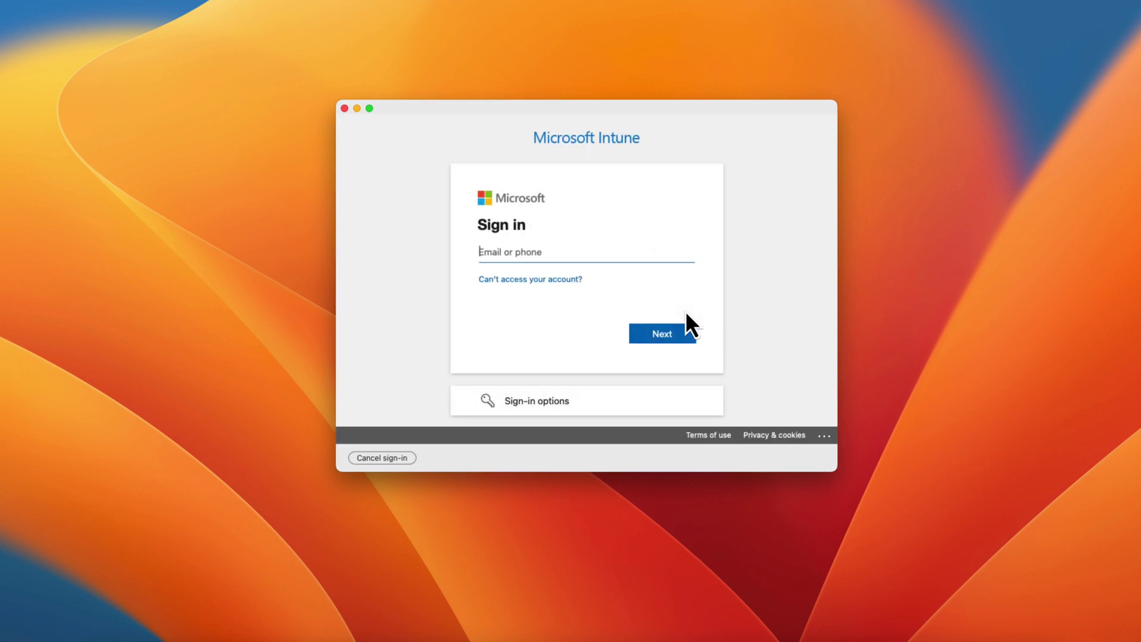
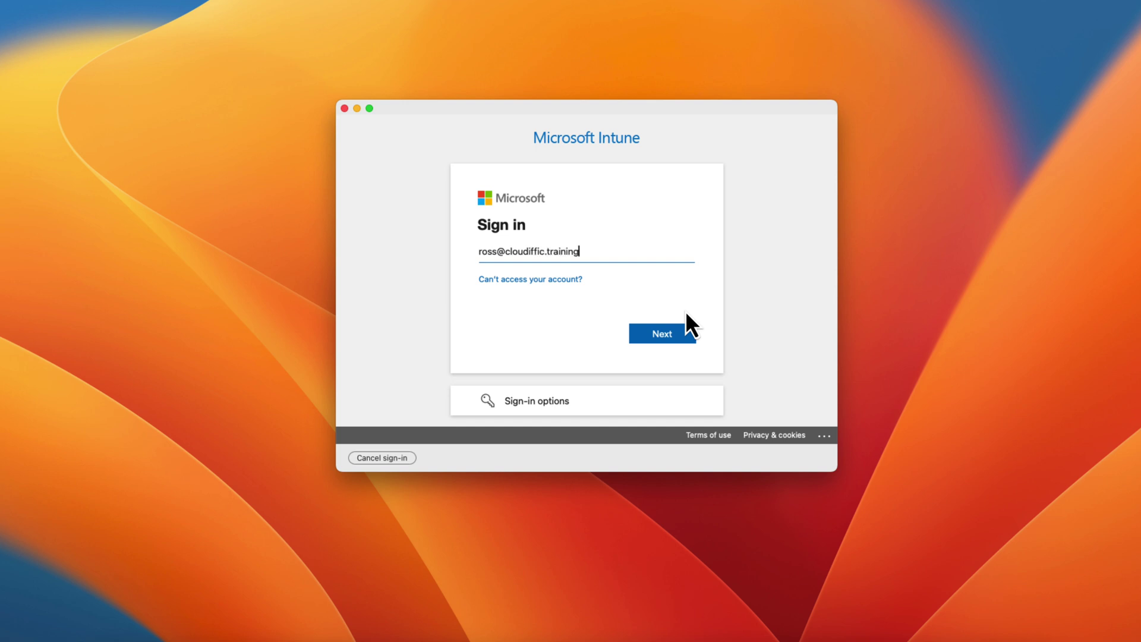
{"action": "key", "text": "Return"}
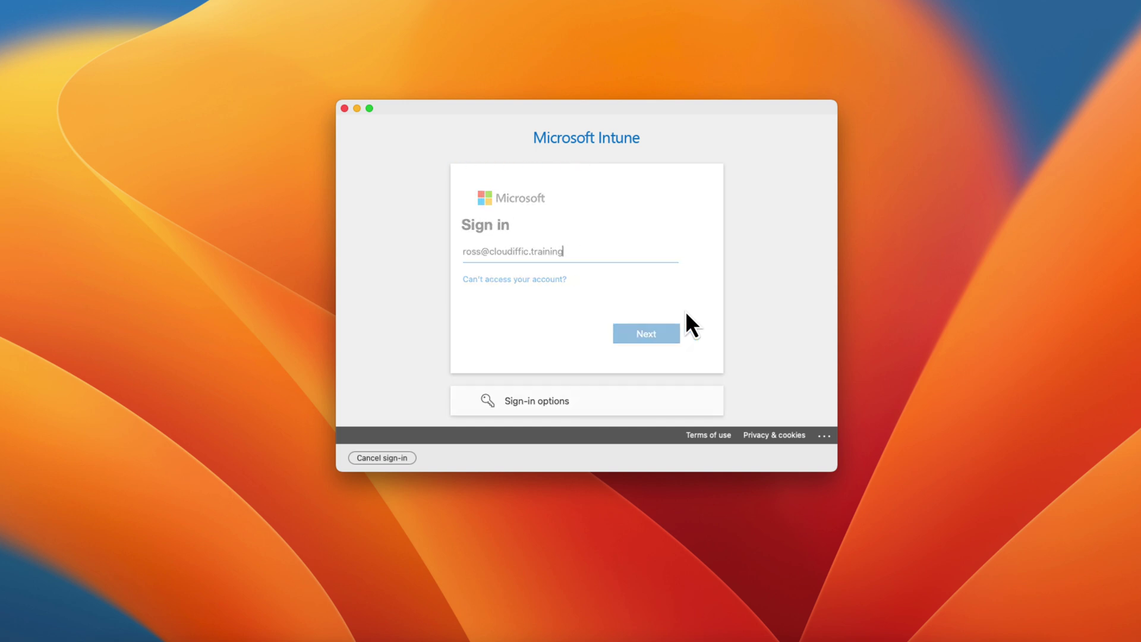
{"action": "type", "text": "••"}
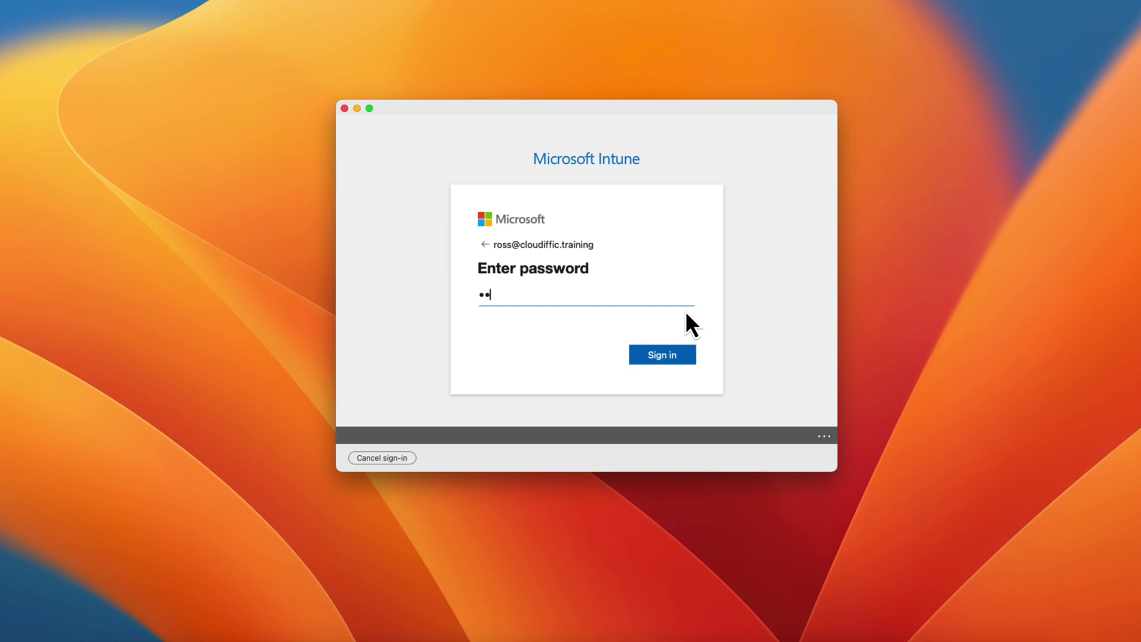
{"action": "type", "text": "•••••••••••"}
{"action": "key", "text": "Return"}
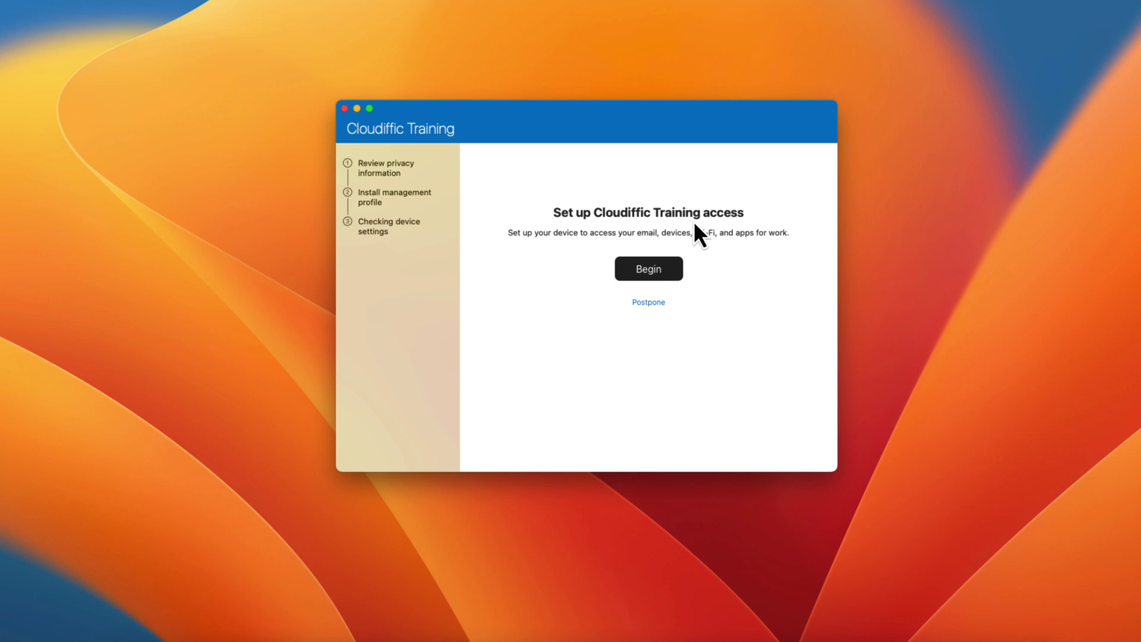
Begin the Cloudiffic Training setup and continue past the privacy review.
{"action": "left_click", "coordinate": [658, 270]}
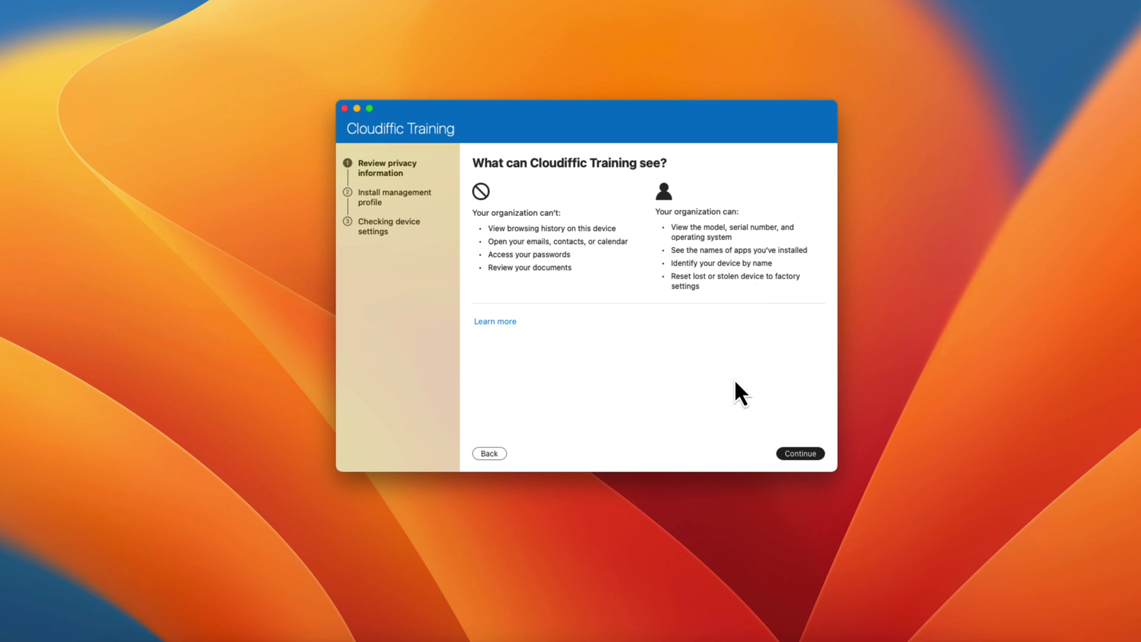
{"action": "left_click", "coordinate": [804, 454]}
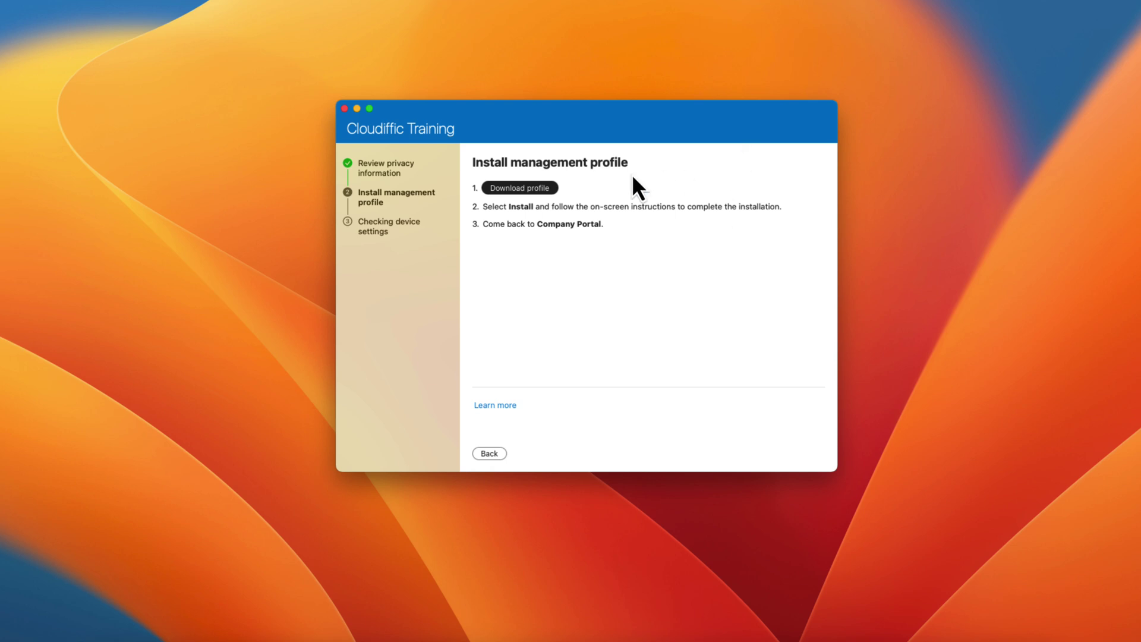
Download and install the Management Profile, entering the Mac password and approving enrollment.
{"action": "left_click", "coordinate": [538, 190]}
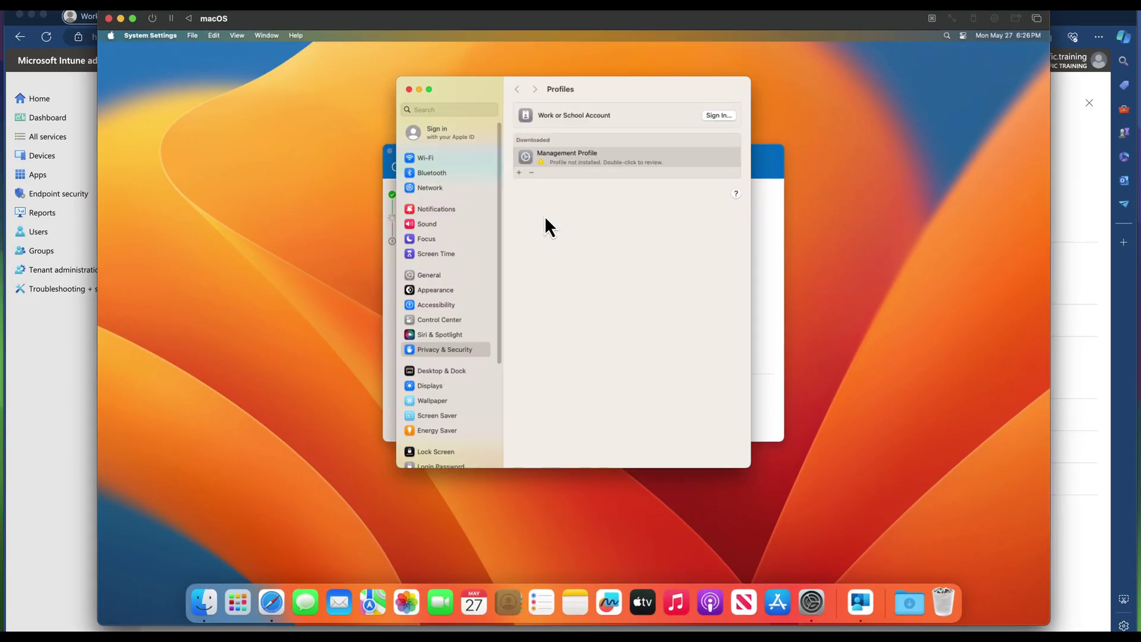
{"action": "left_click", "coordinate": [606, 170]}
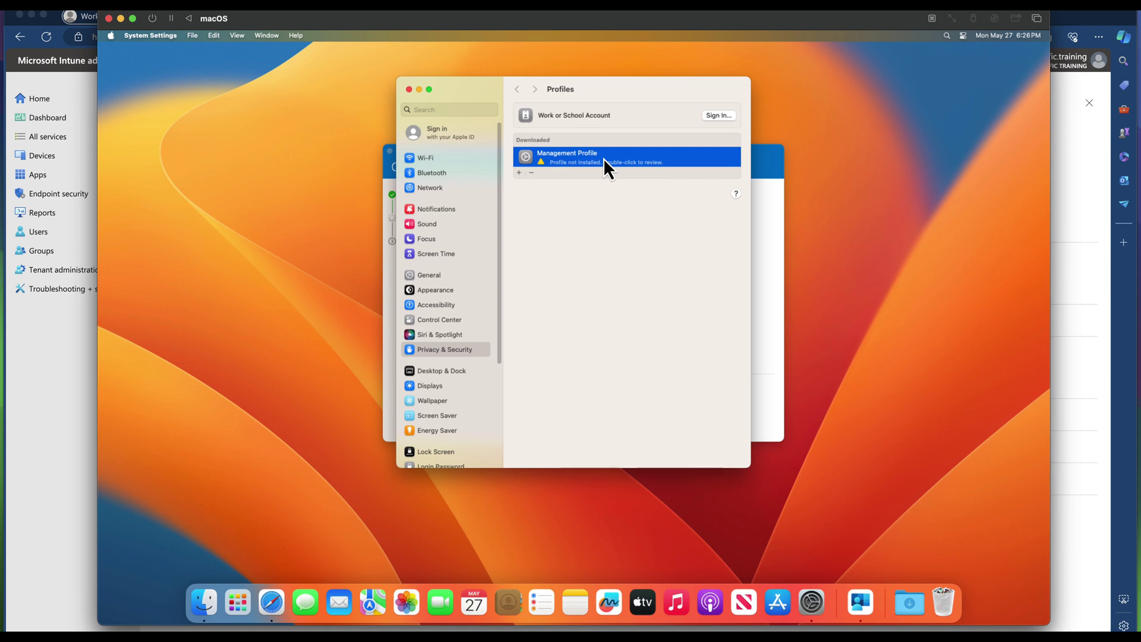
{"action": "double_click", "coordinate": [604, 159]}
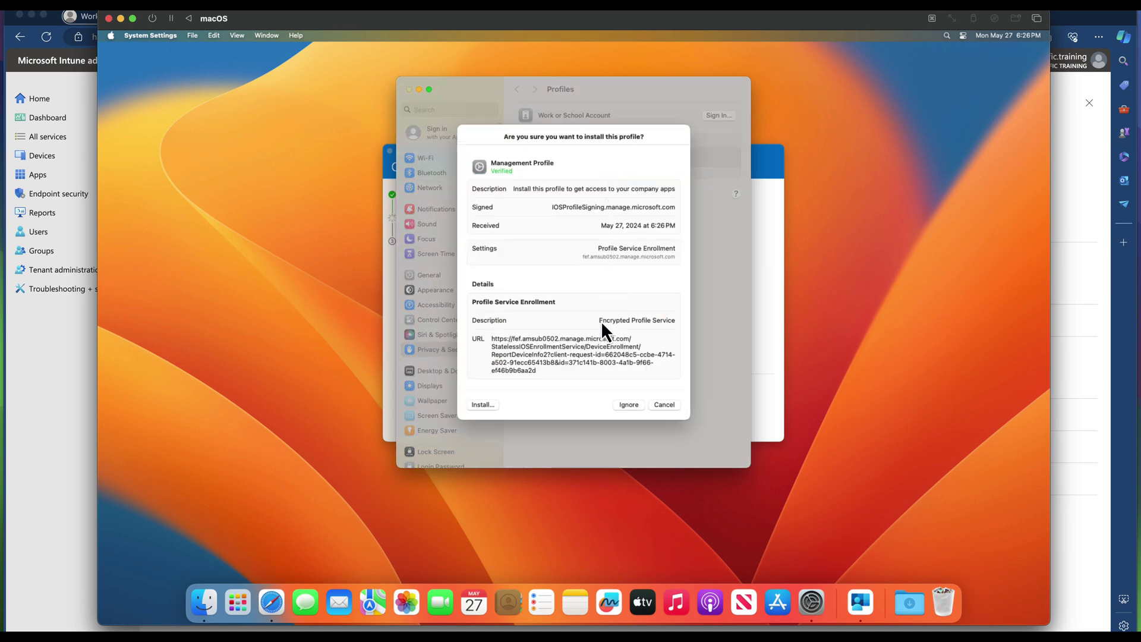
{"action": "left_click", "coordinate": [484, 406]}
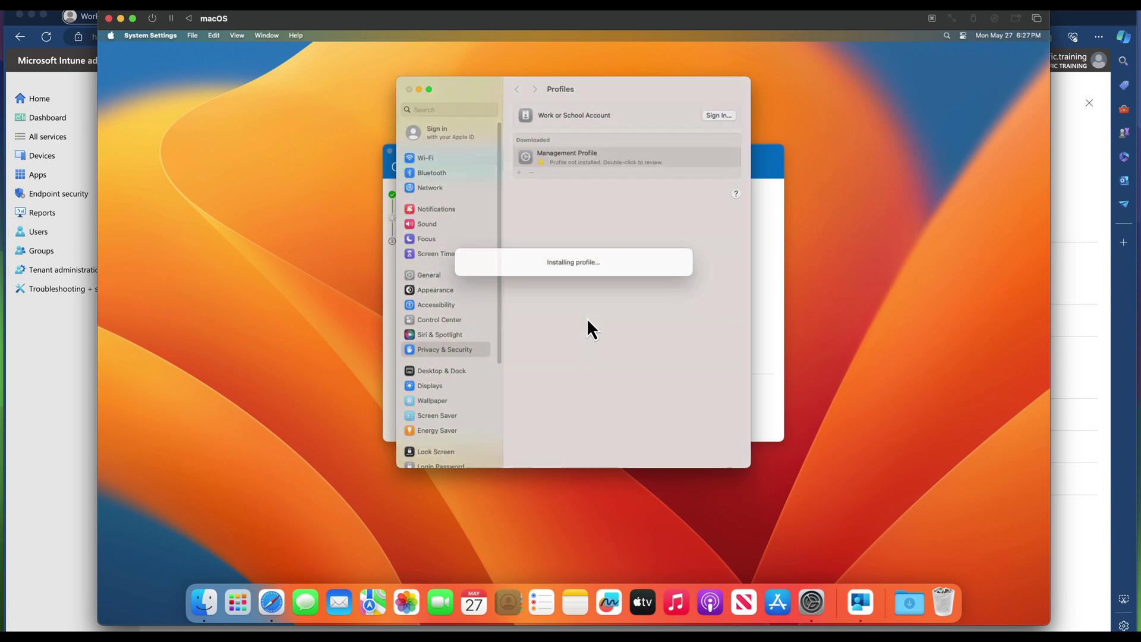
{"action": "type", "text": "••••"}
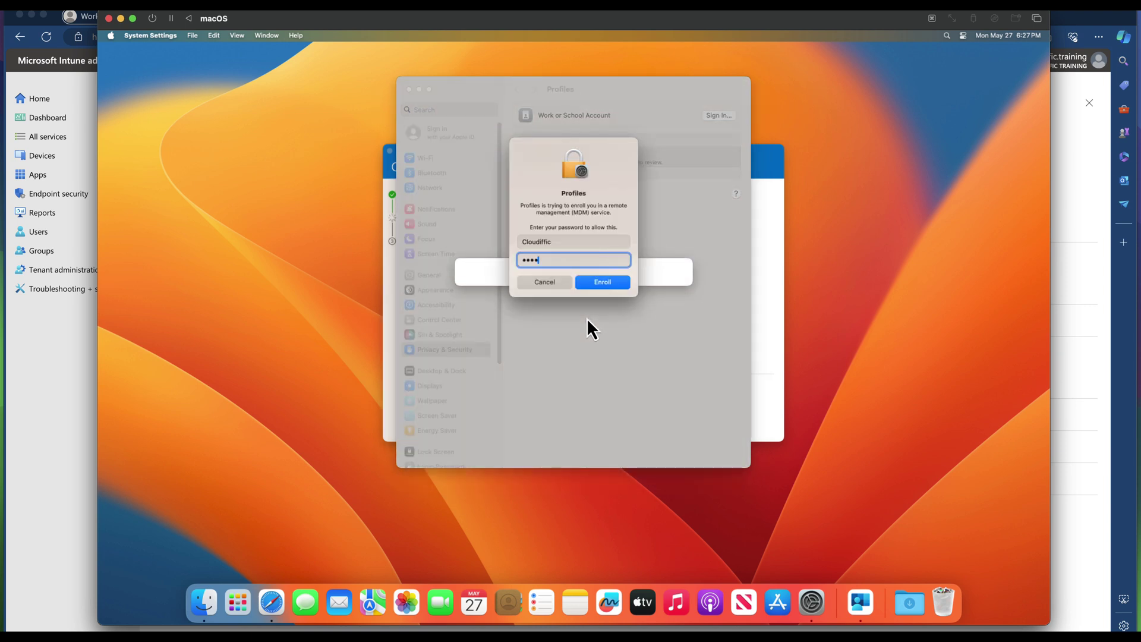
{"action": "left_click", "coordinate": [611, 284]}
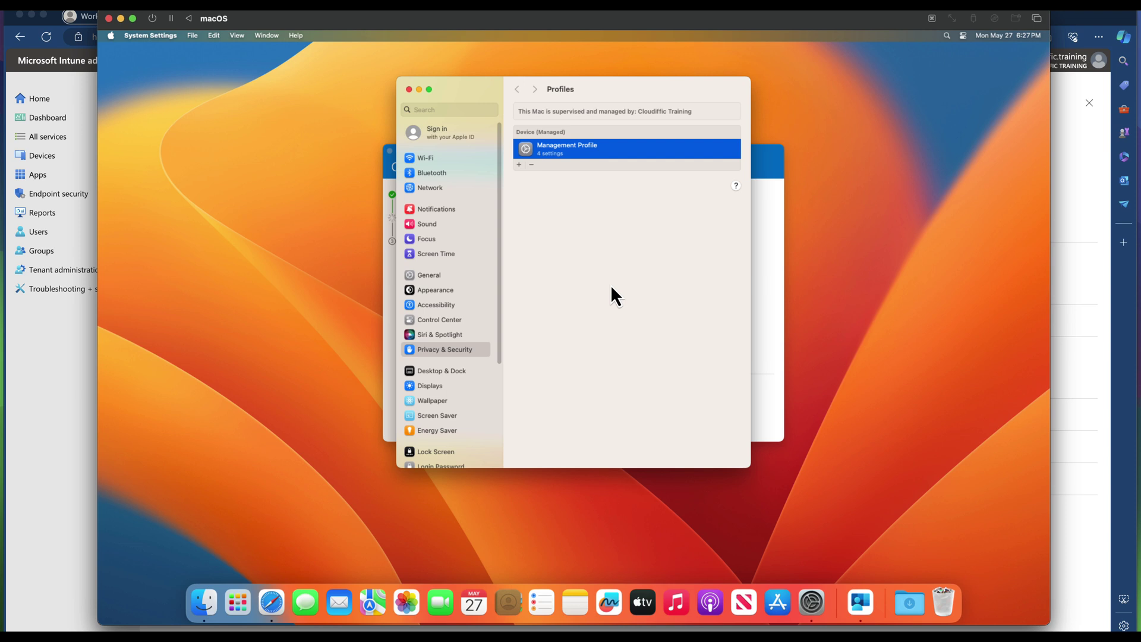
Close System Settings and restore Company Portal from the Dock to show "You're all set!".
{"action": "left_click", "coordinate": [409, 90]}
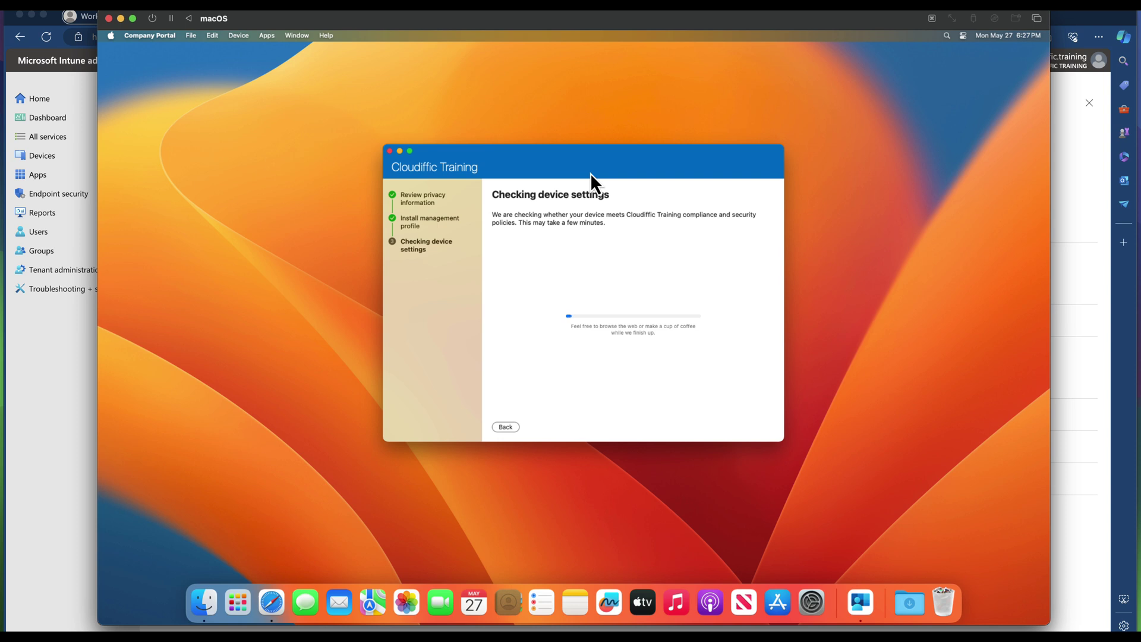
{"action": "left_click", "coordinate": [400, 151]}
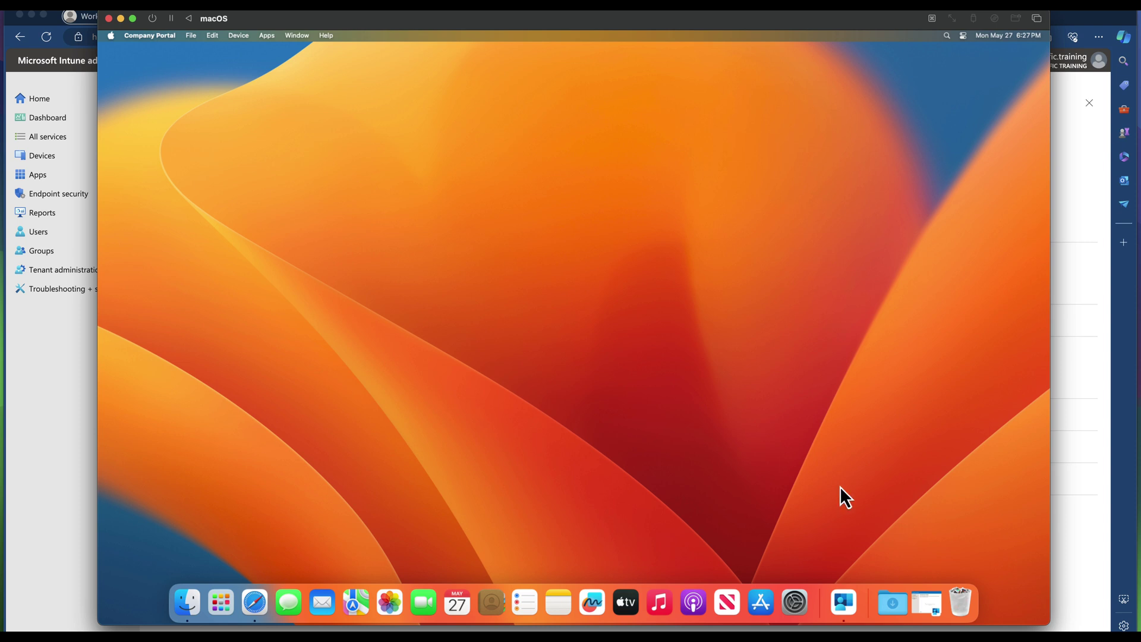
{"action": "left_click", "coordinate": [925, 598]}
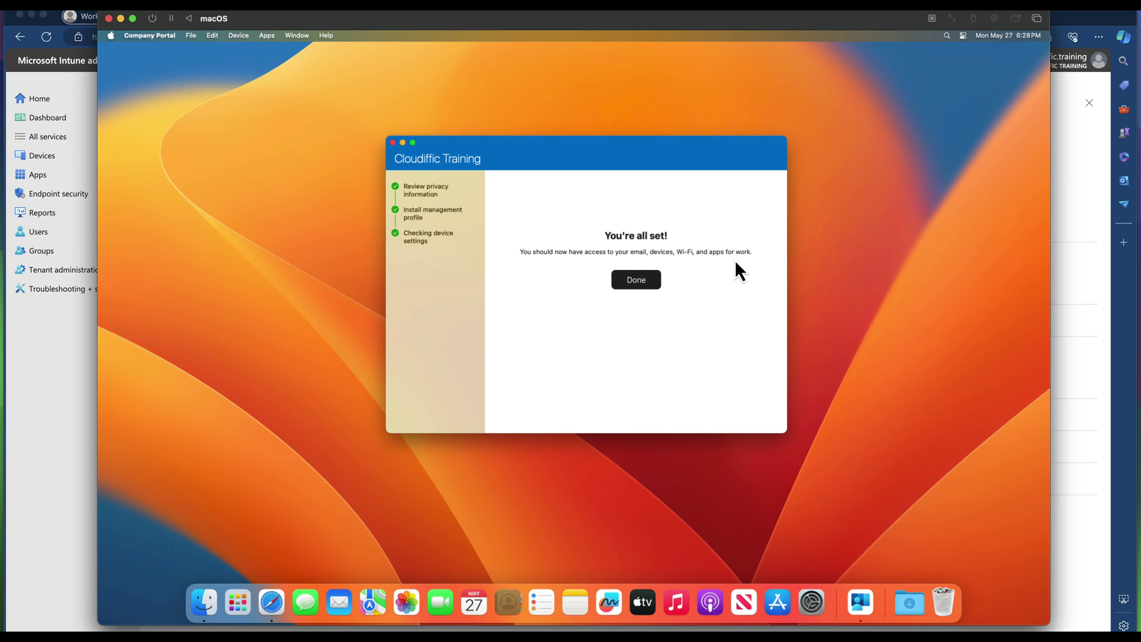
Finish enrollment and view Cloudiffic's Virtual Machine details in an enlarged Company Portal window.
{"action": "left_click", "coordinate": [636, 281]}
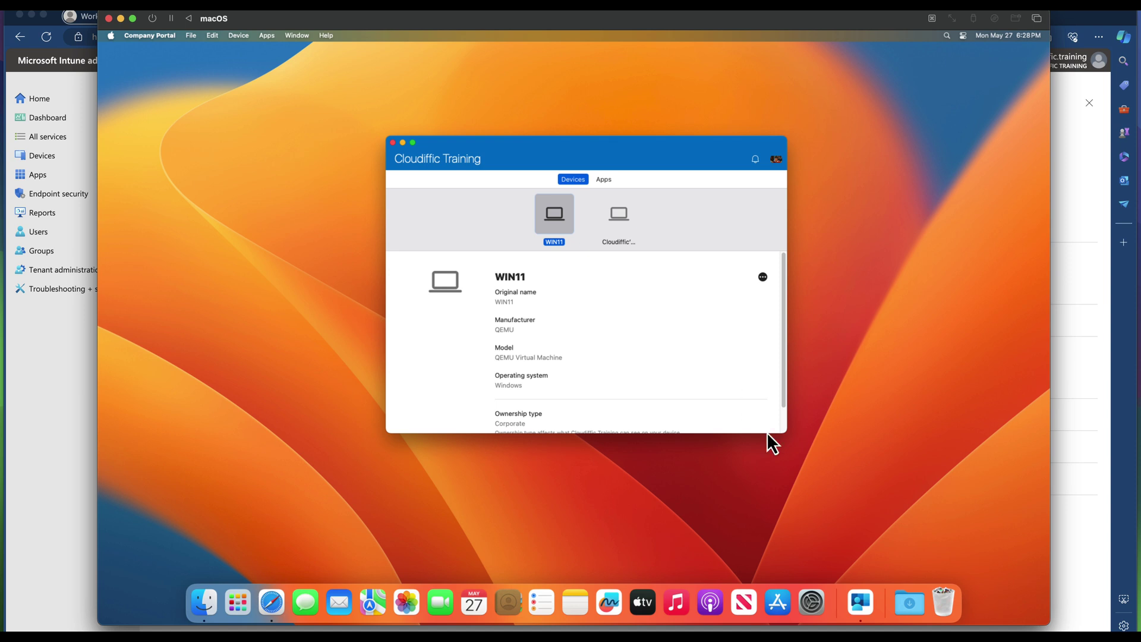
{"action": "left_click_drag", "start_coordinate": [787, 432], "coordinate": [891, 507]}
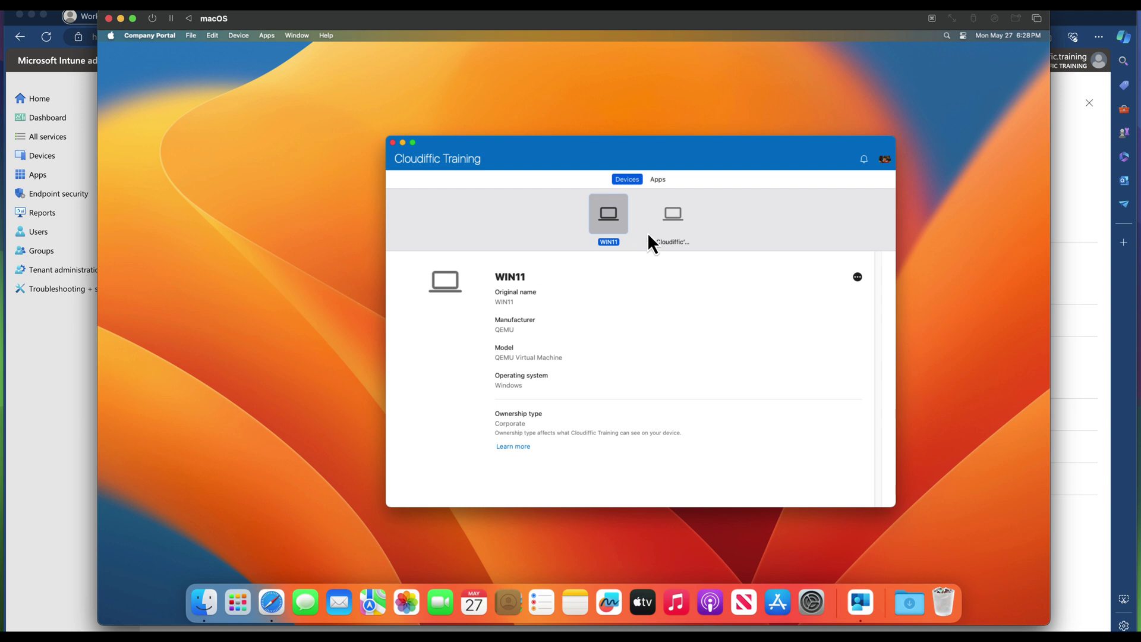
{"action": "left_click", "coordinate": [666, 226]}
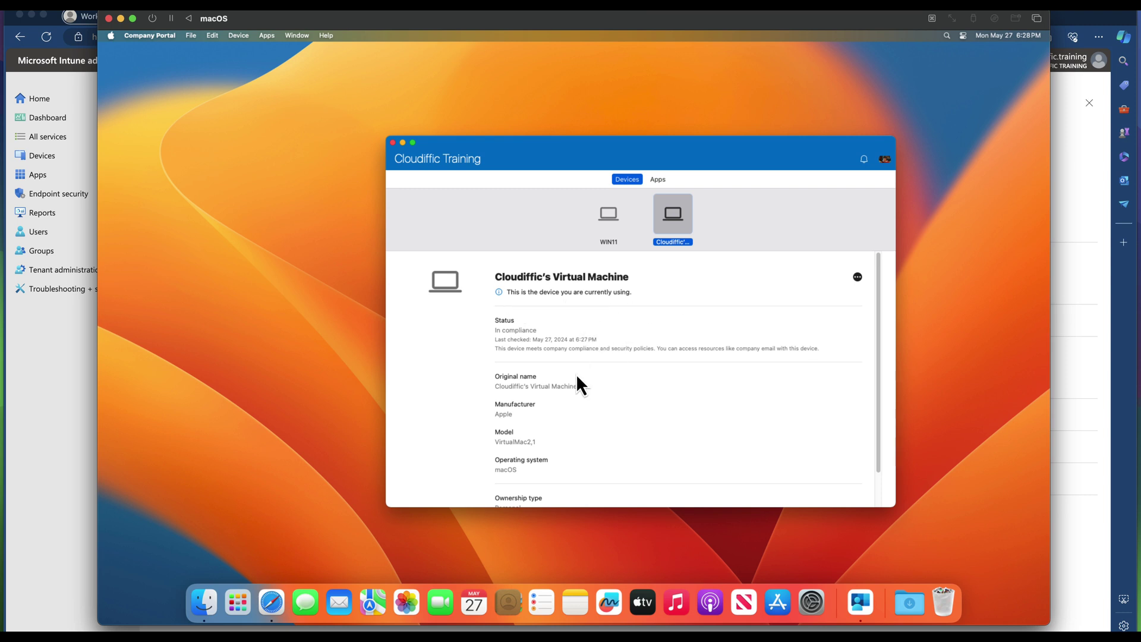
{"action": "scroll", "coordinate": [614, 382], "scroll_direction": "down", "scroll_amount": 2}
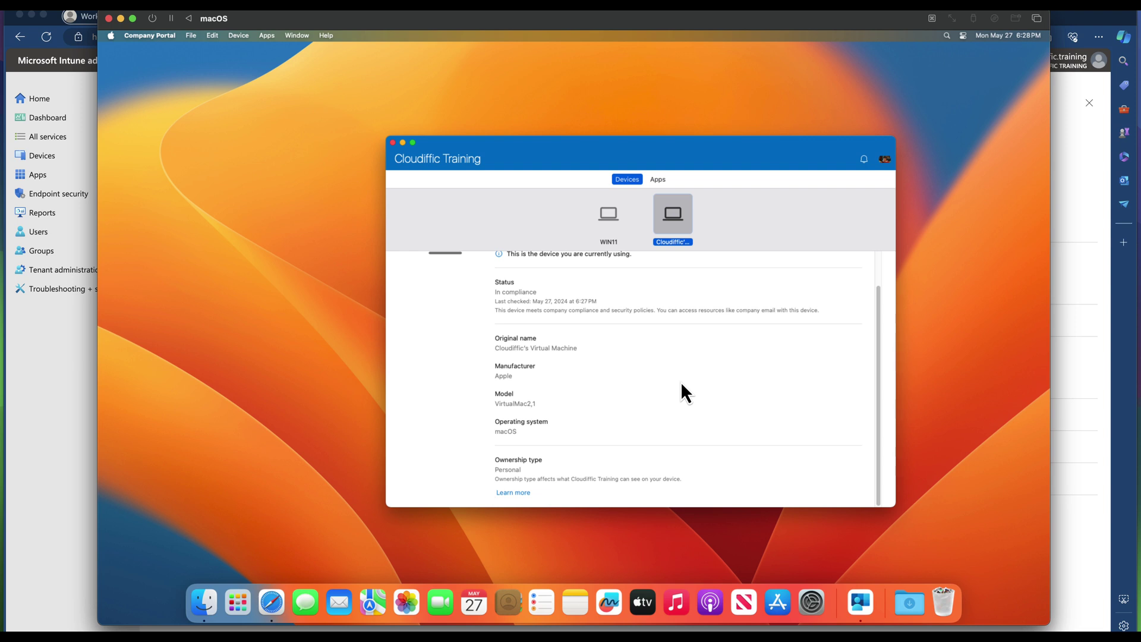
{"action": "scroll", "coordinate": [671, 326], "scroll_direction": "up", "scroll_amount": 2}
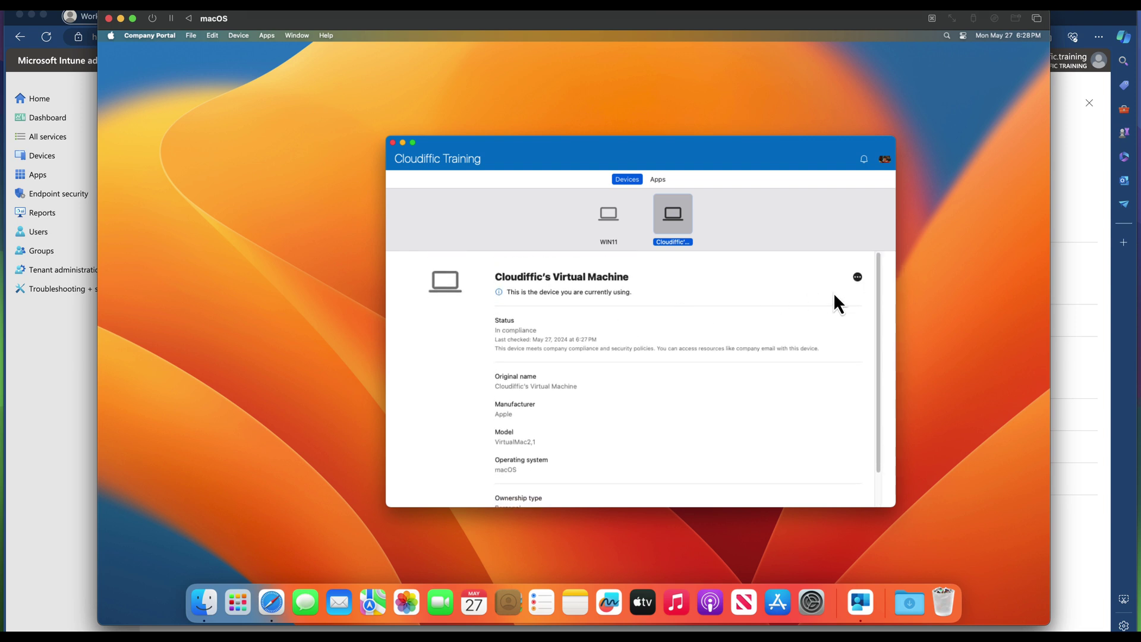
Recheck the Mac's status, confirming In compliance as of May 27, 2024, 6:29 PM.
{"action": "left_click", "coordinate": [858, 278]}
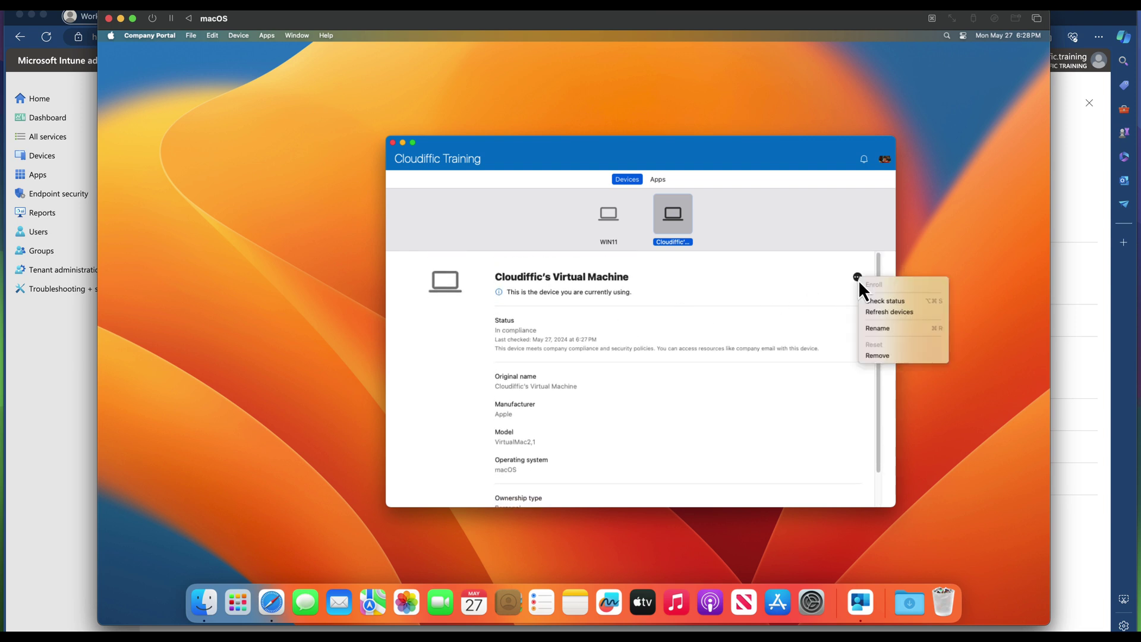
{"action": "left_click", "coordinate": [892, 302]}
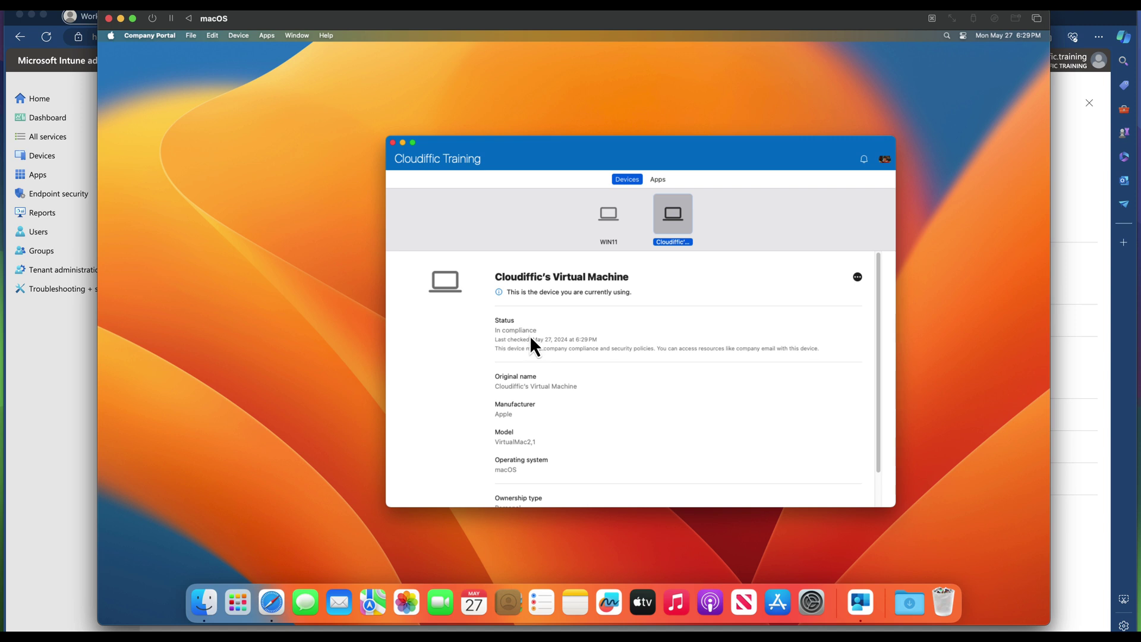
{"action": "scroll", "coordinate": [598, 345], "scroll_direction": "down", "scroll_amount": 3}
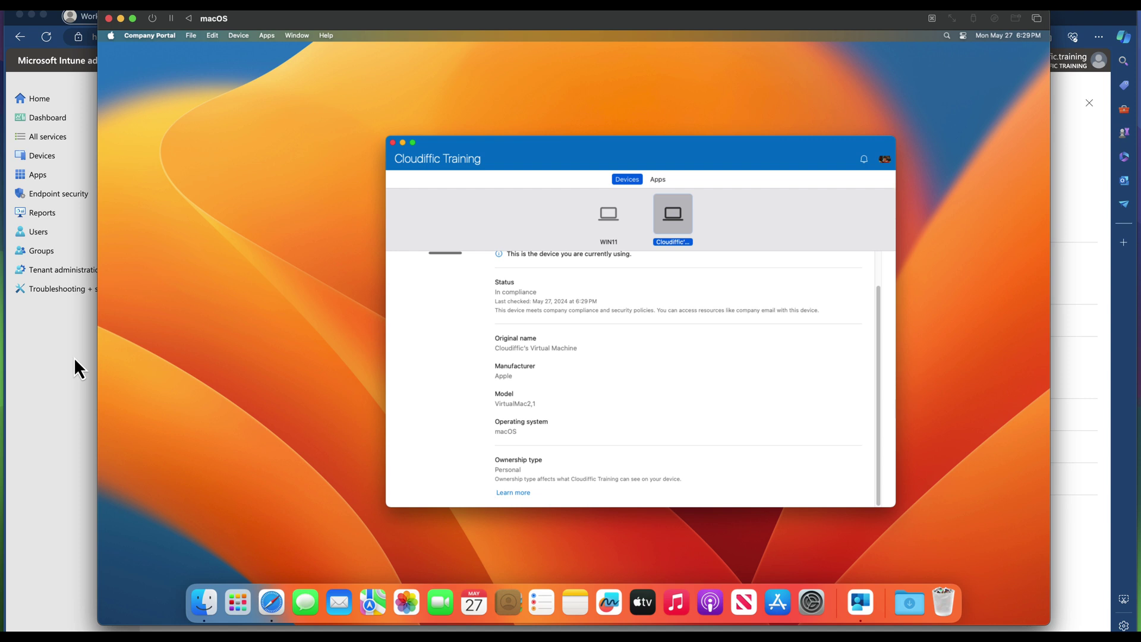
Show Intune's macOS devices list, widening Device name to reveal Cloudiffic's Virtual Machine.
{"action": "left_click", "coordinate": [75, 360]}
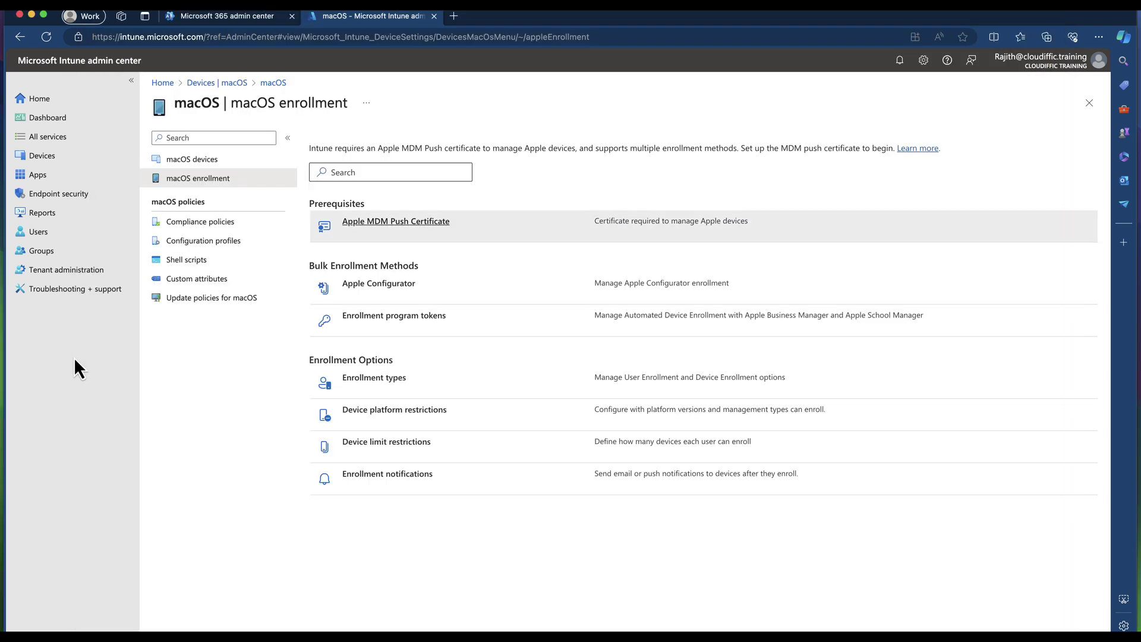
{"action": "left_click", "coordinate": [65, 156]}
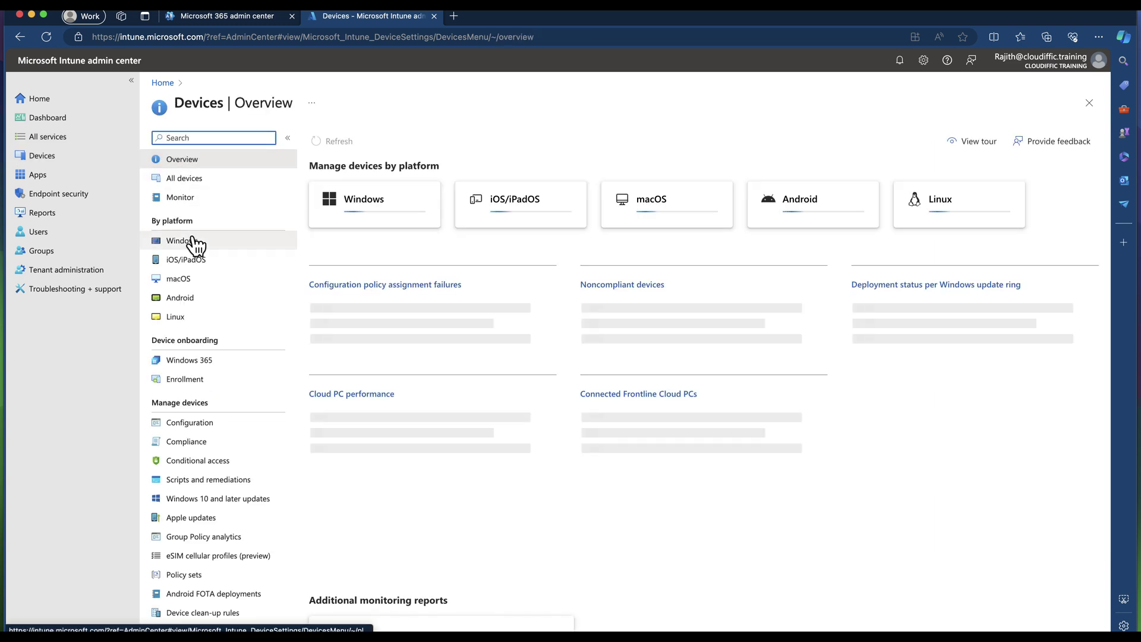
{"action": "left_click", "coordinate": [194, 278]}
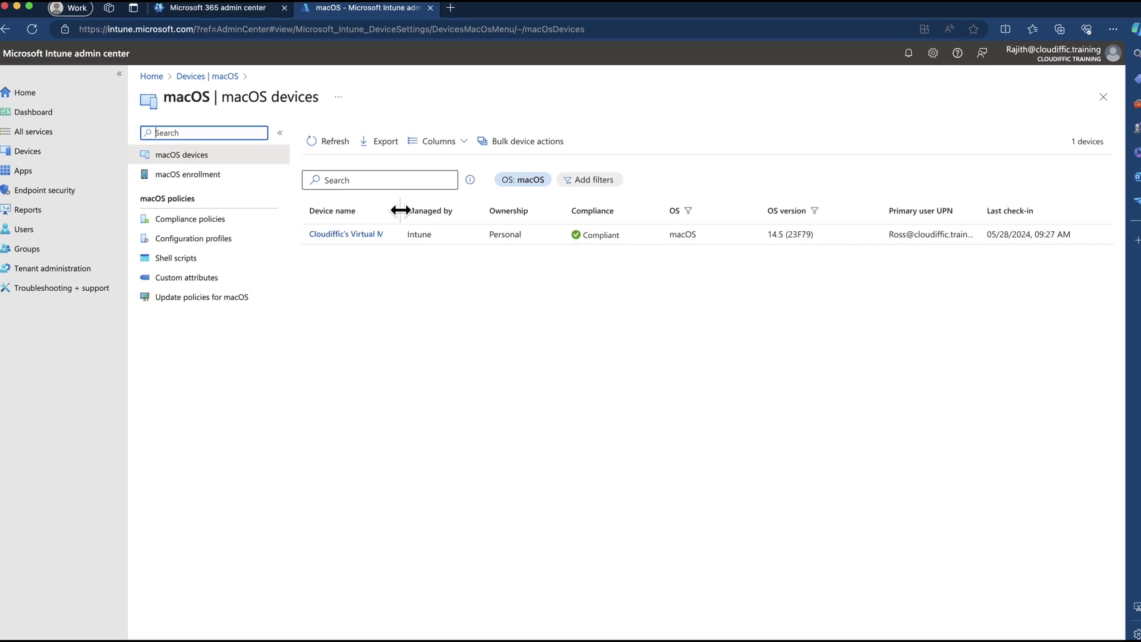
{"action": "left_click_drag", "start_coordinate": [400, 210], "coordinate": [436, 210]}
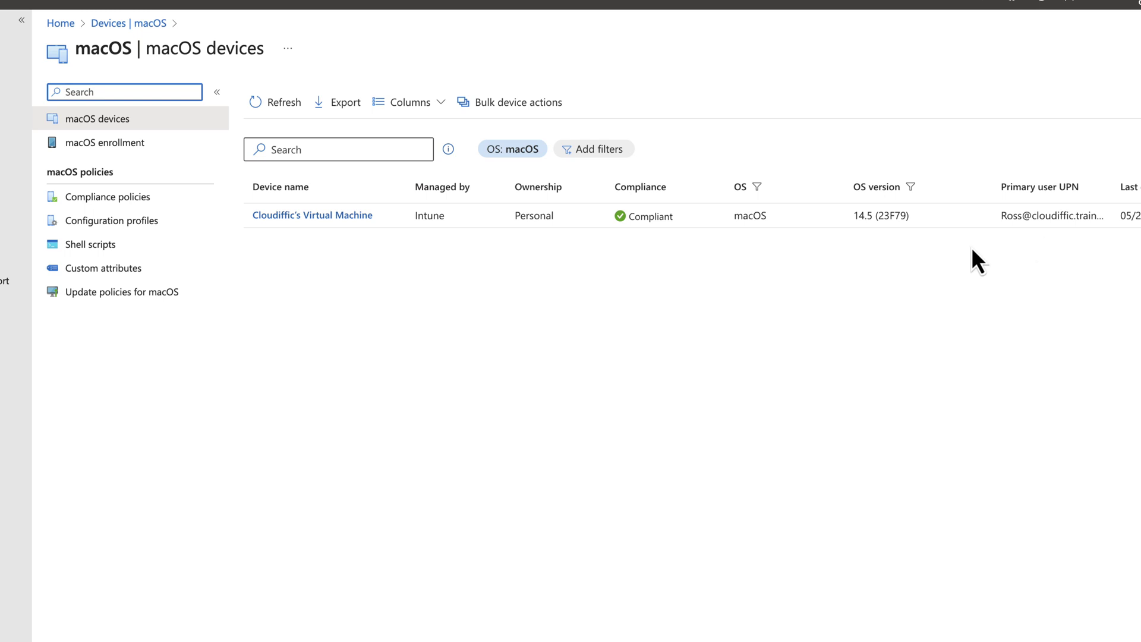
Open Cloudiffic's Virtual Machine, review its discovered apps, then view its Properties page.
{"action": "left_click", "coordinate": [339, 216]}
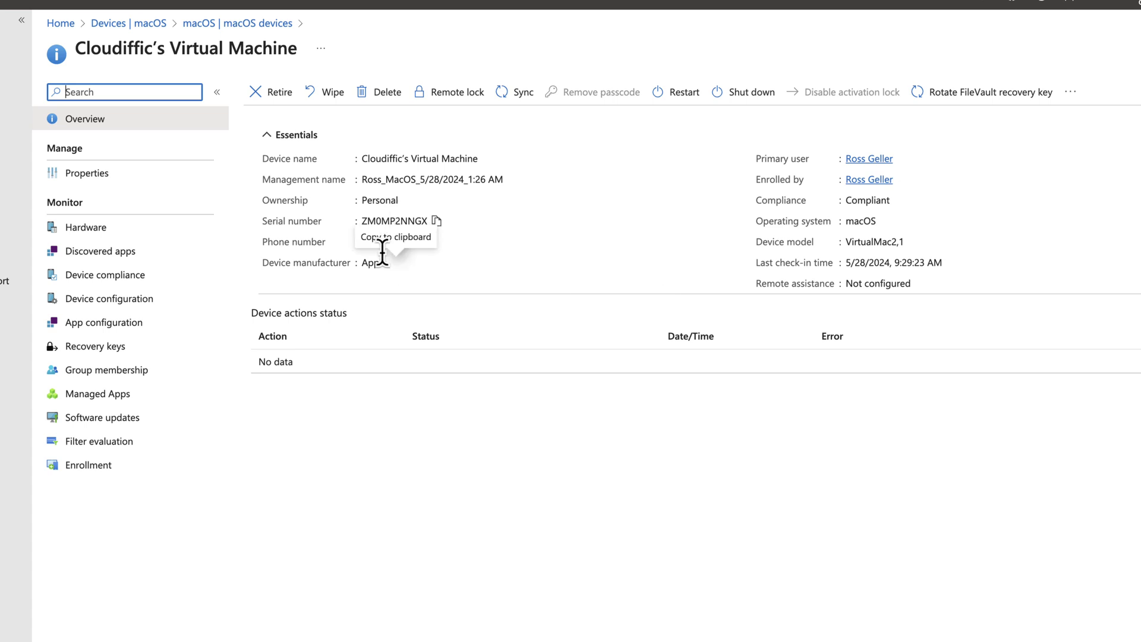
{"action": "left_click", "coordinate": [131, 250]}
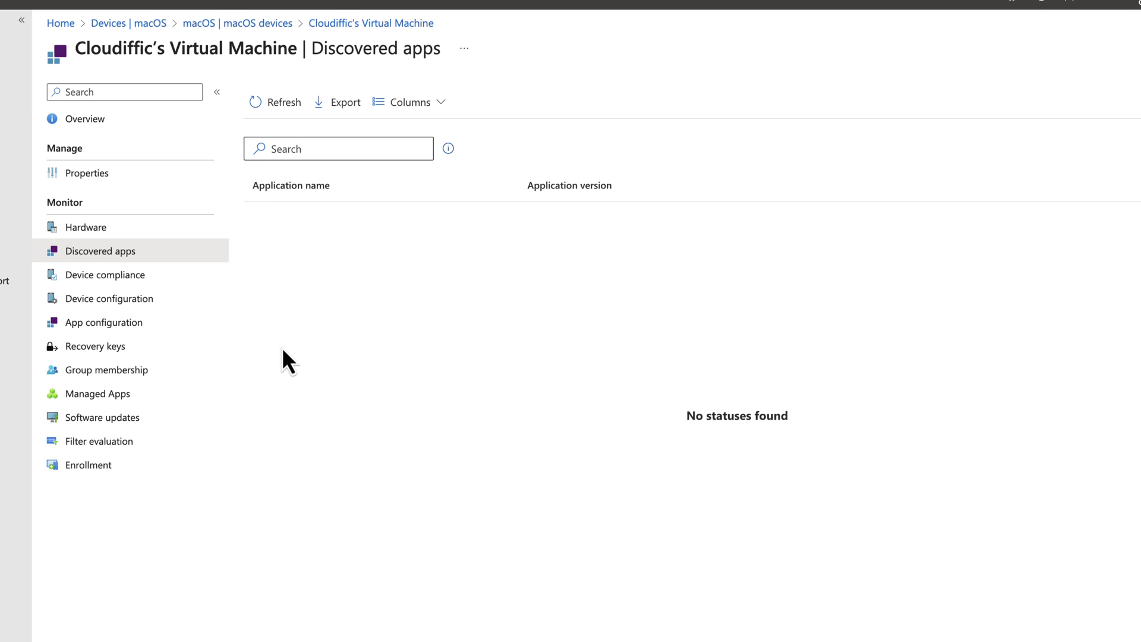
{"action": "left_click", "coordinate": [137, 175]}
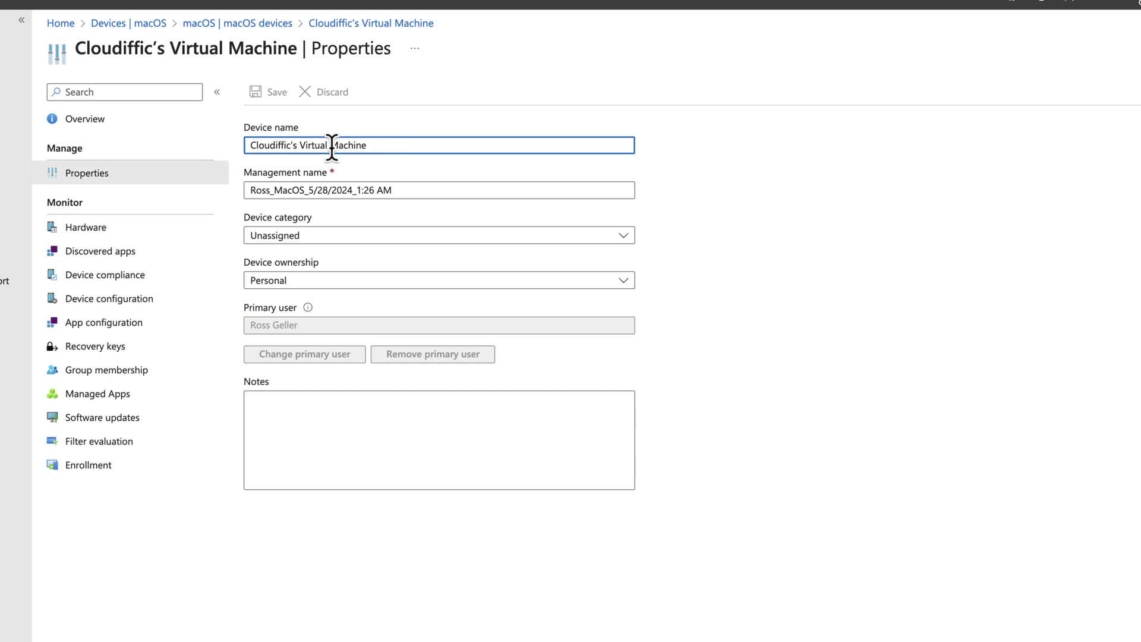
Change the device ownership to Corporate, acknowledge the warning, and save.
{"action": "left_click_drag", "start_coordinate": [382, 145], "coordinate": [199, 144]}
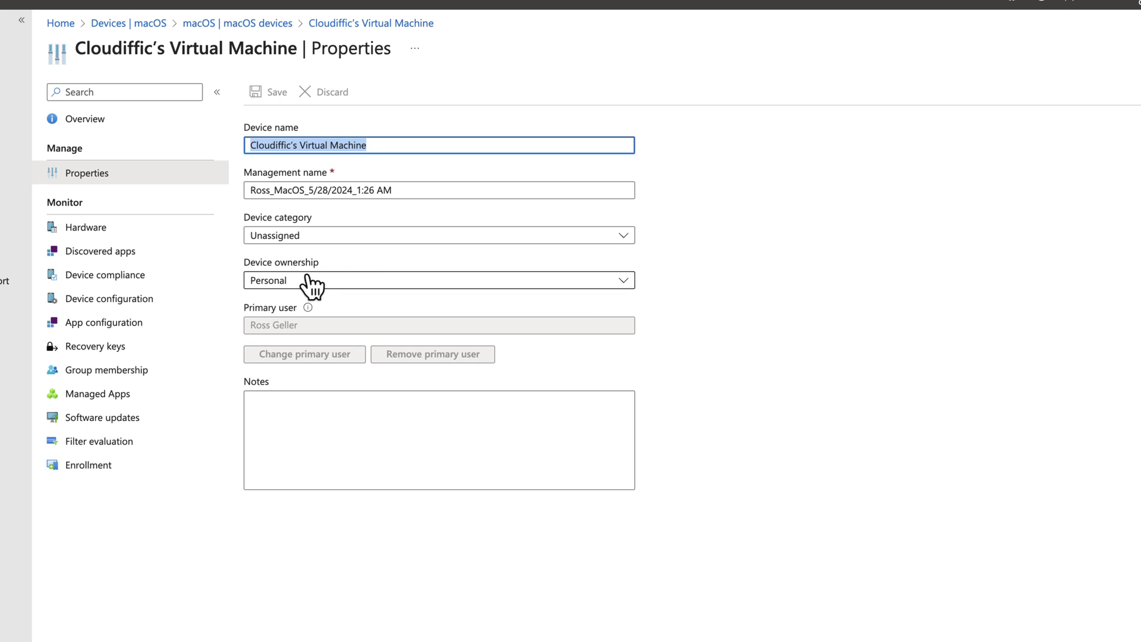
{"action": "left_click", "coordinate": [341, 285]}
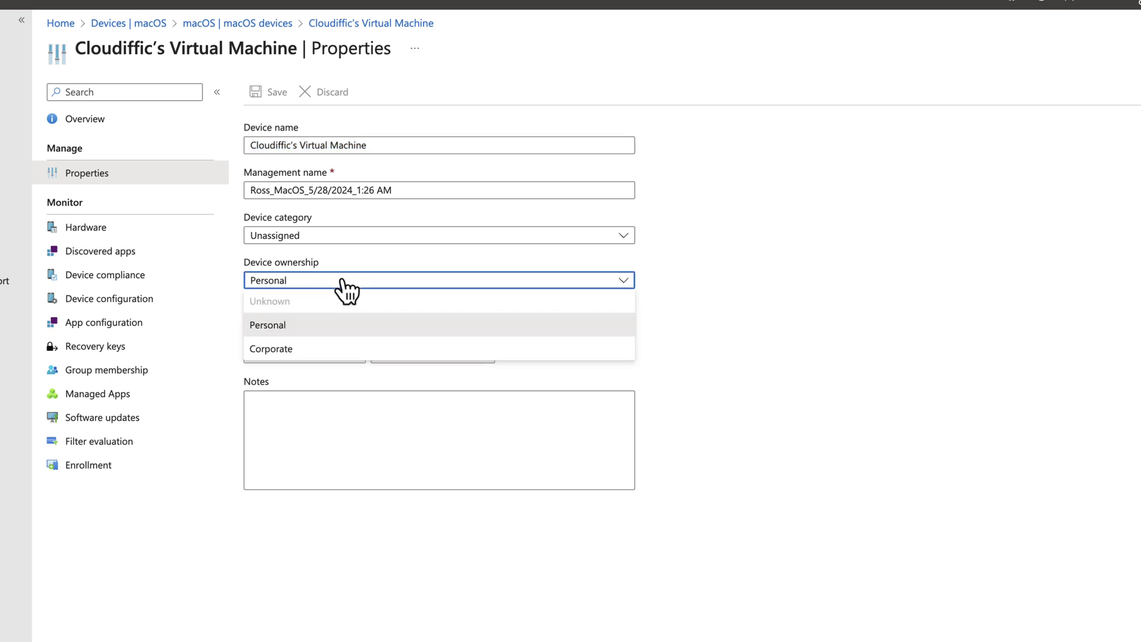
{"action": "left_click", "coordinate": [287, 357]}
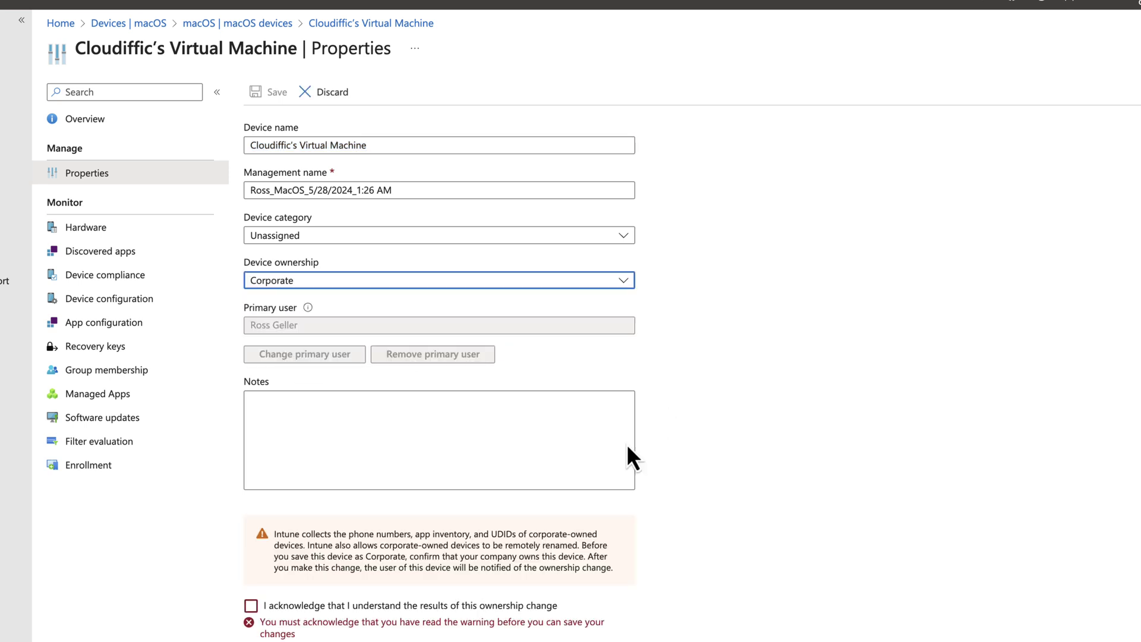
{"action": "left_click", "coordinate": [252, 606]}
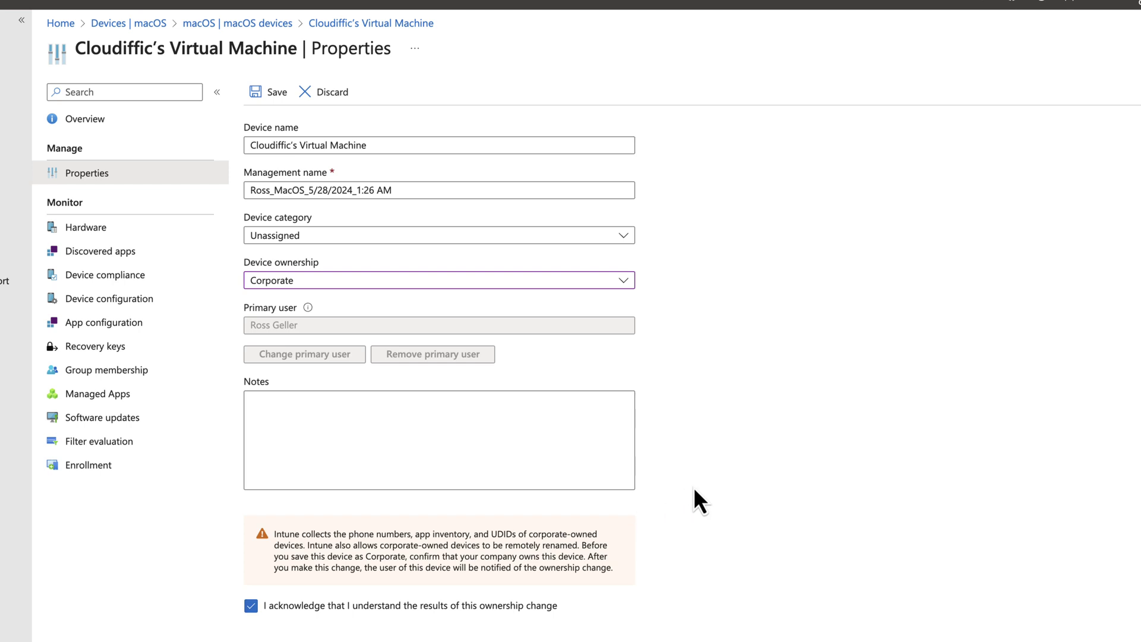
{"action": "left_click", "coordinate": [279, 92]}
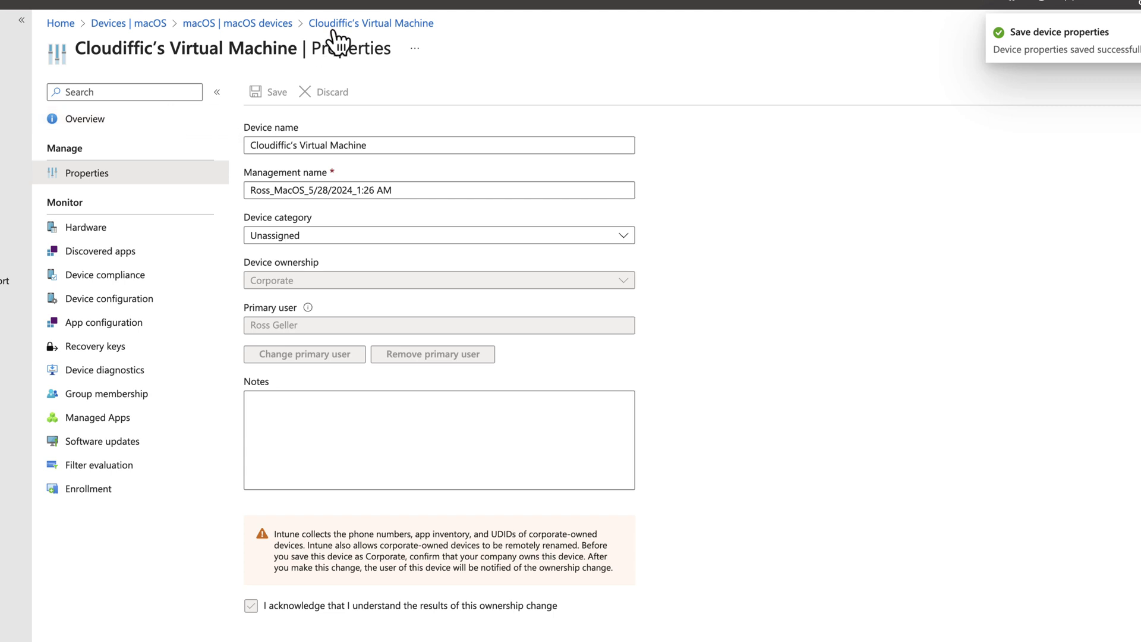
Return to the macOS devices list and refresh it repeatedly to check ownership.
{"action": "left_click", "coordinate": [263, 24]}
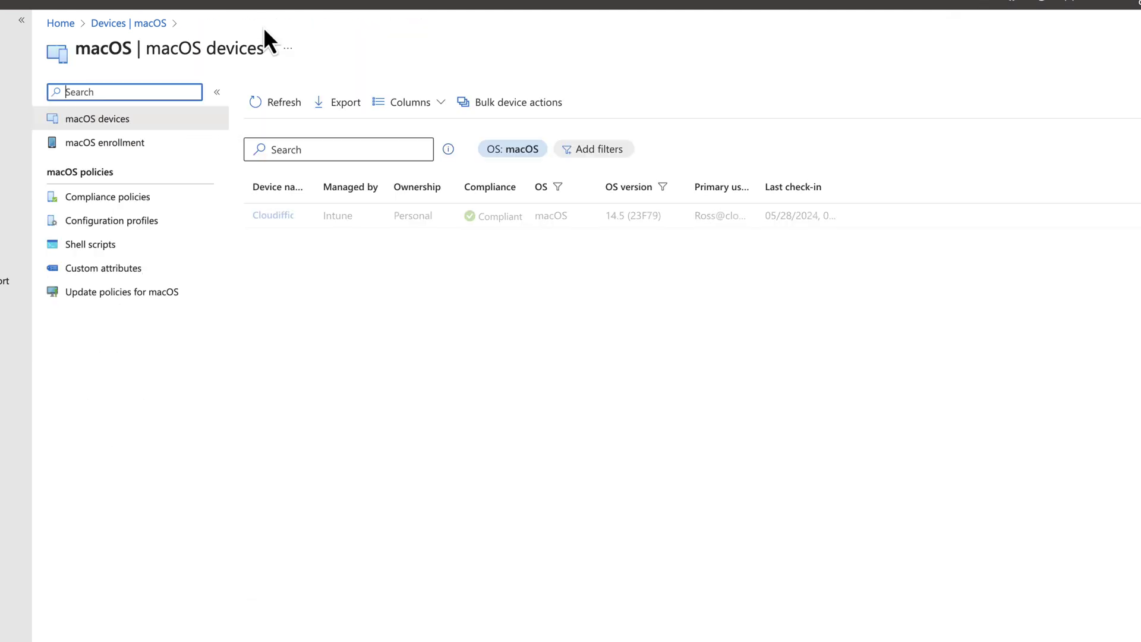
{"action": "left_click", "coordinate": [277, 100]}
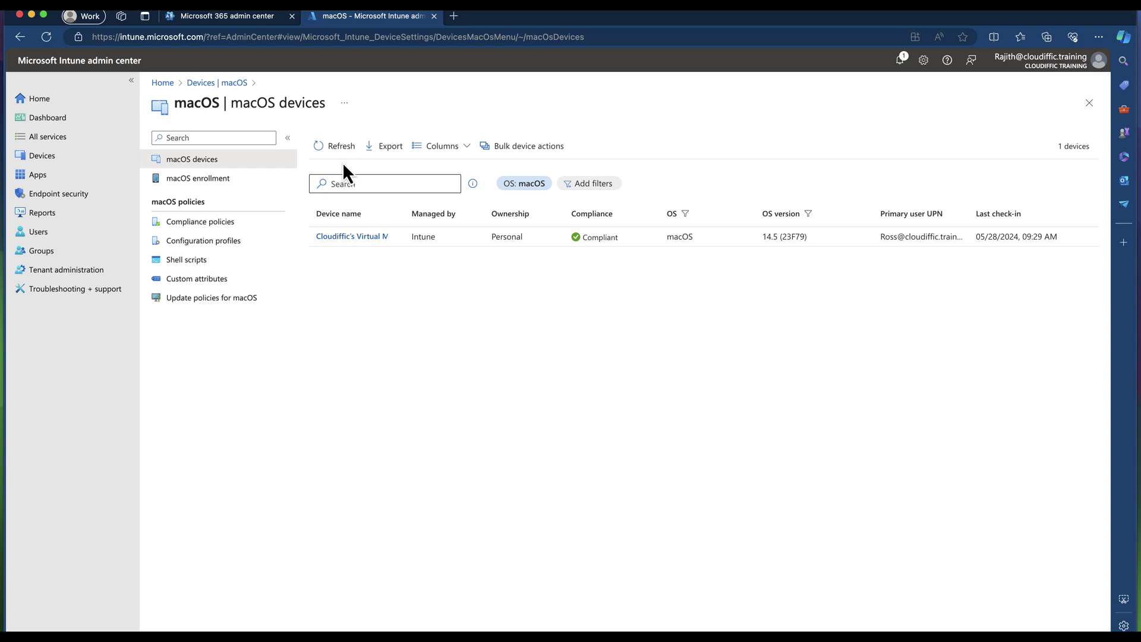
{"action": "left_click", "coordinate": [334, 148]}
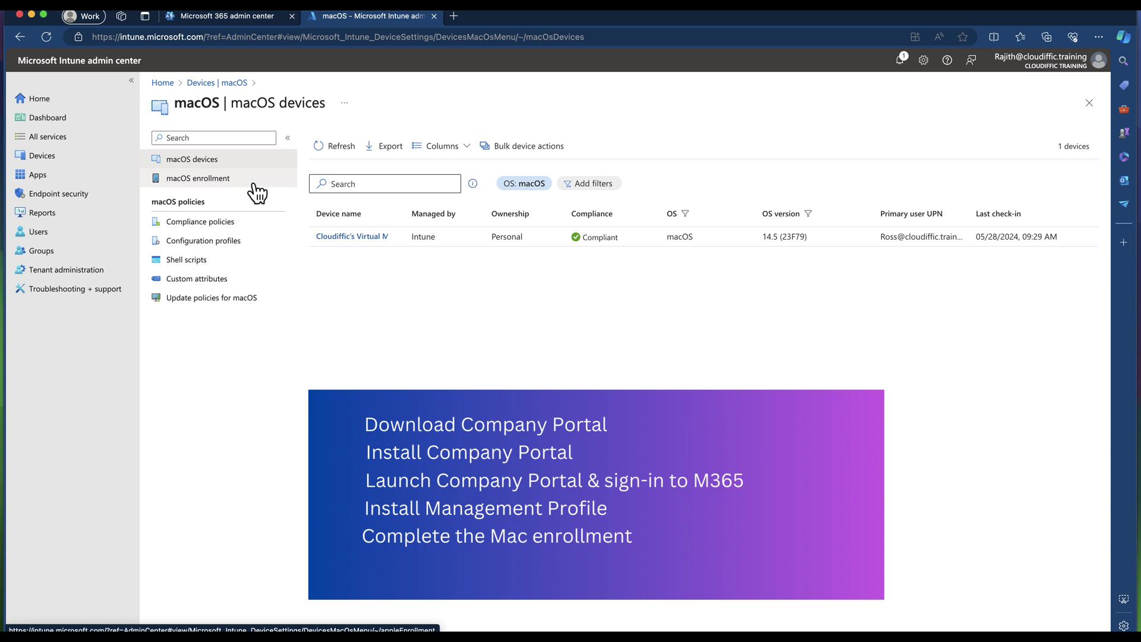
{"action": "left_click", "coordinate": [333, 147]}
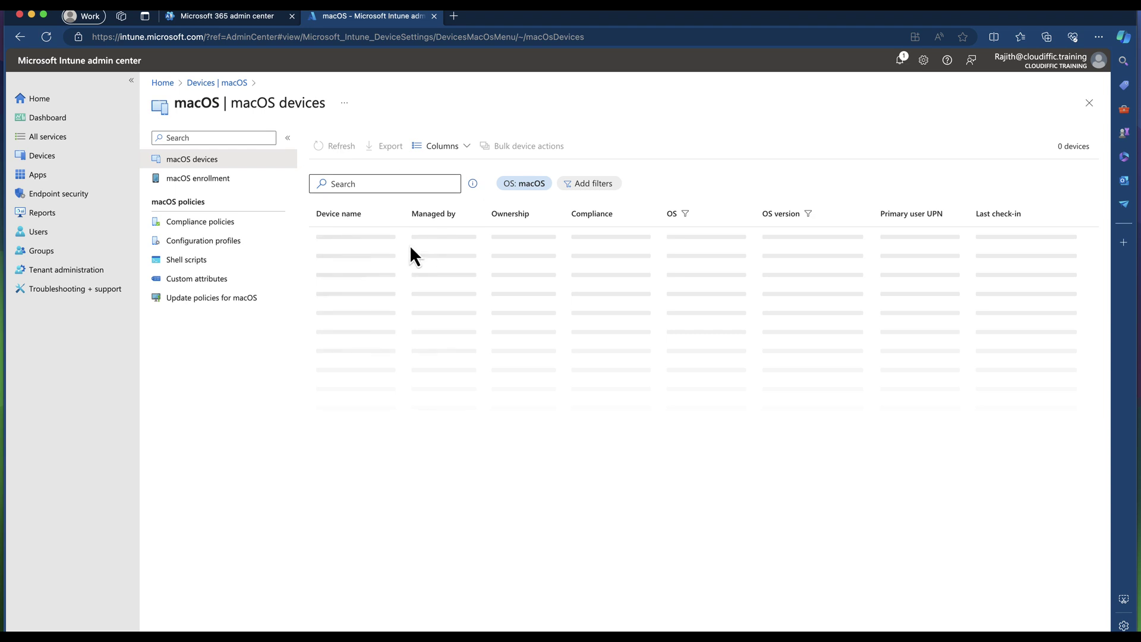